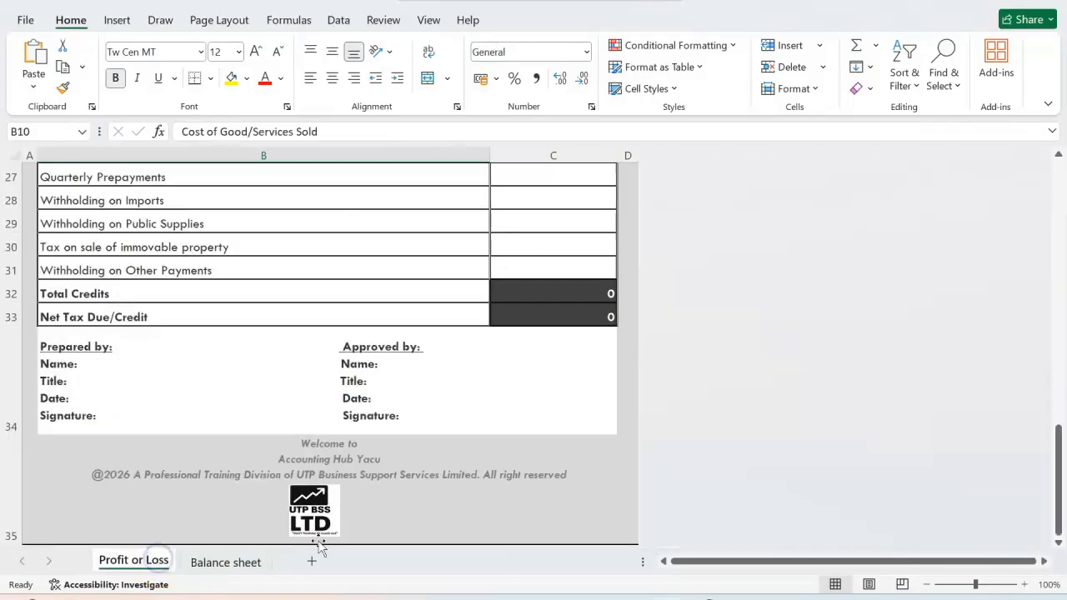
Step: Review the sales, purchases, operating expense, salary and non-EBM expense figures in the Profit or Loss sheet
{"action": "left_click_drag", "start_coordinate": [1059, 537], "coordinate": [1064, 255]}
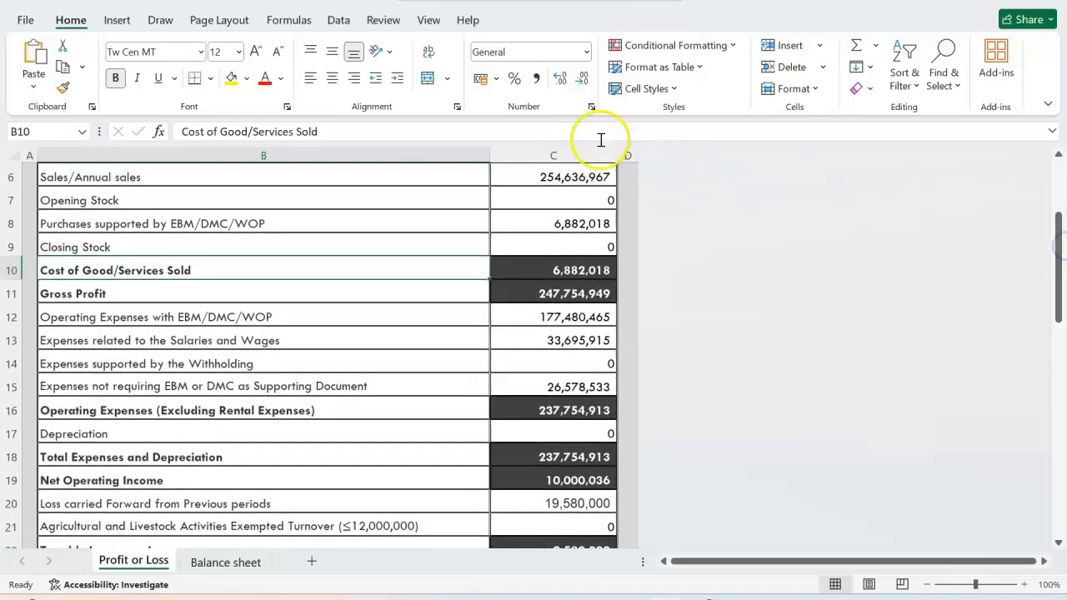
{"action": "left_click", "coordinate": [565, 175]}
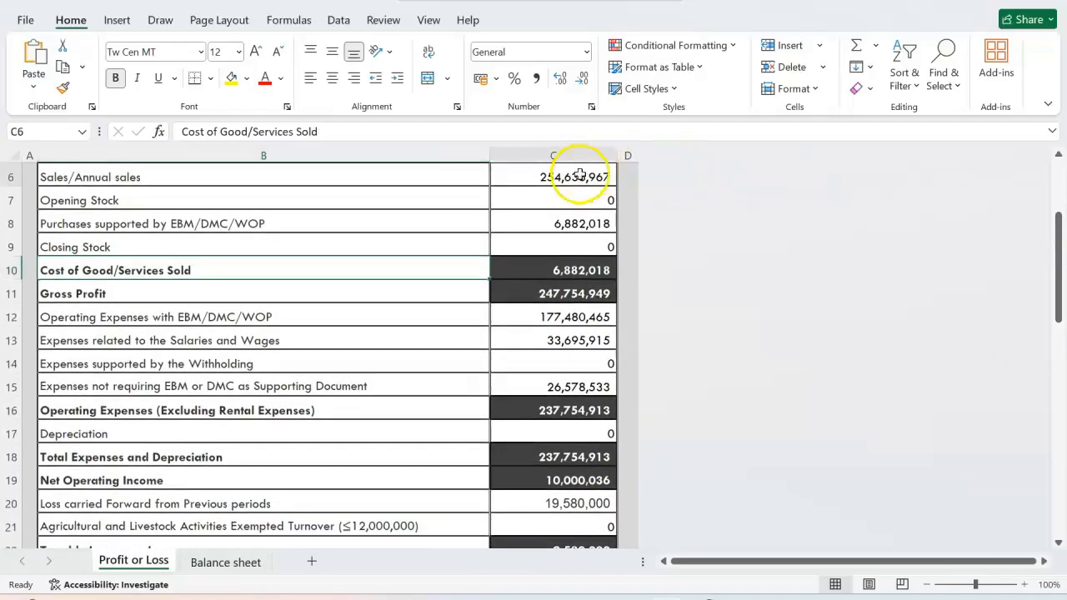
{"action": "left_click", "coordinate": [554, 227]}
{"action": "left_click", "coordinate": [579, 323]}
{"action": "left_click", "coordinate": [557, 340]}
{"action": "left_click", "coordinate": [564, 380]}
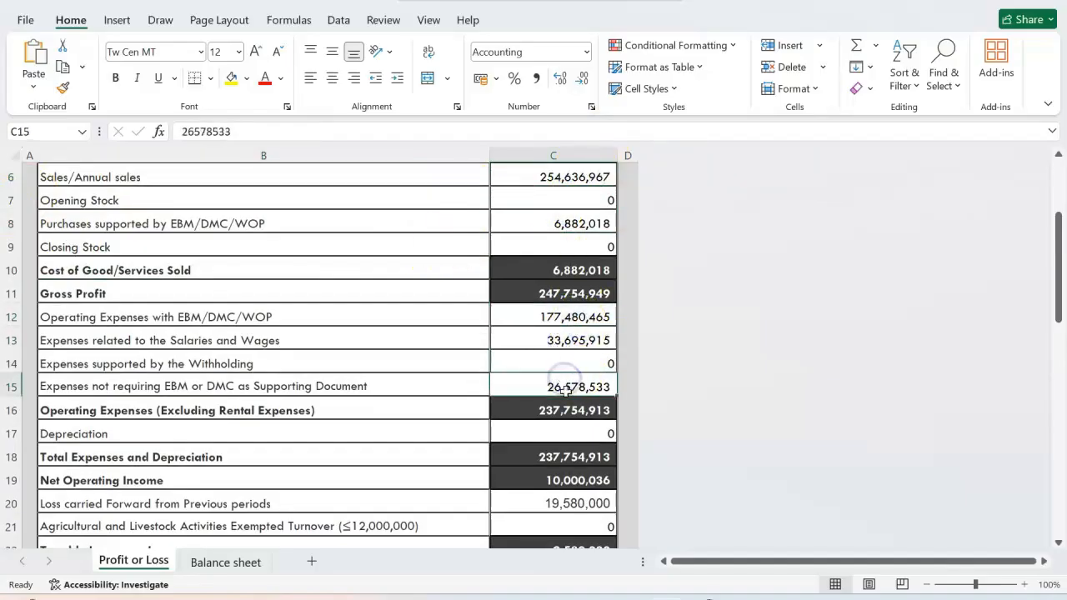
Step: Switch to the RRA e-Tax portal in Chrome and open the View Purchases and Importations details for 2025
{"action": "mouse_move", "coordinate": [708, 598]}
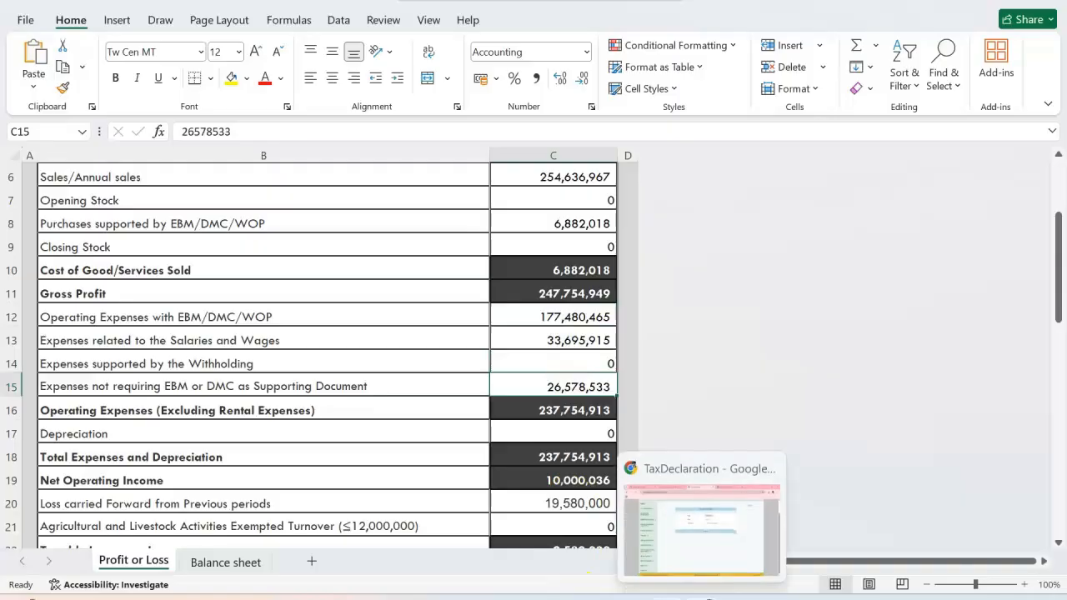
{"action": "left_click", "coordinate": [686, 515]}
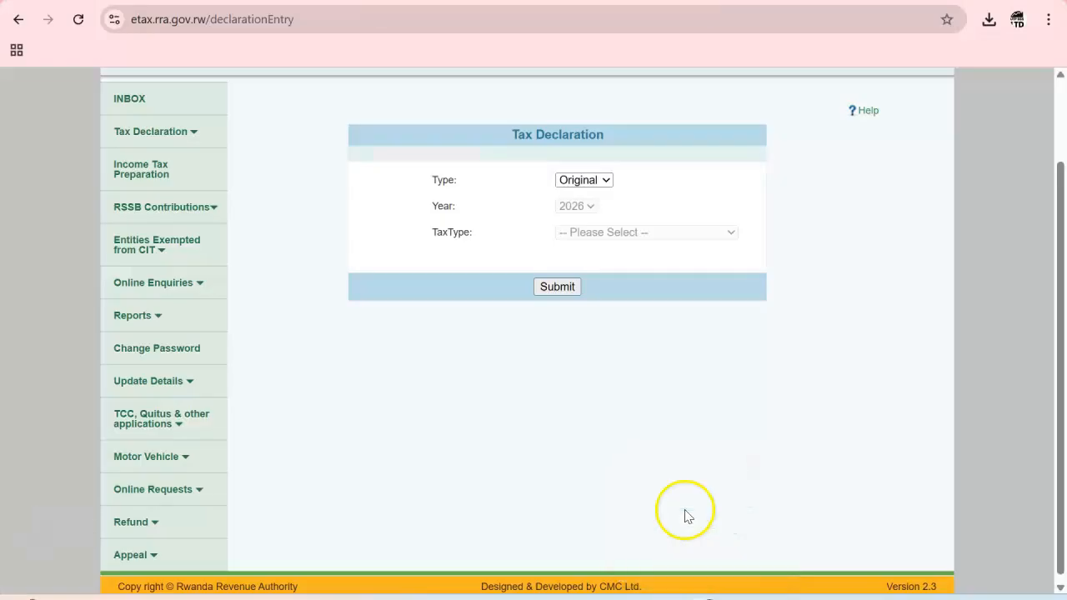
{"action": "left_click", "coordinate": [207, 133]}
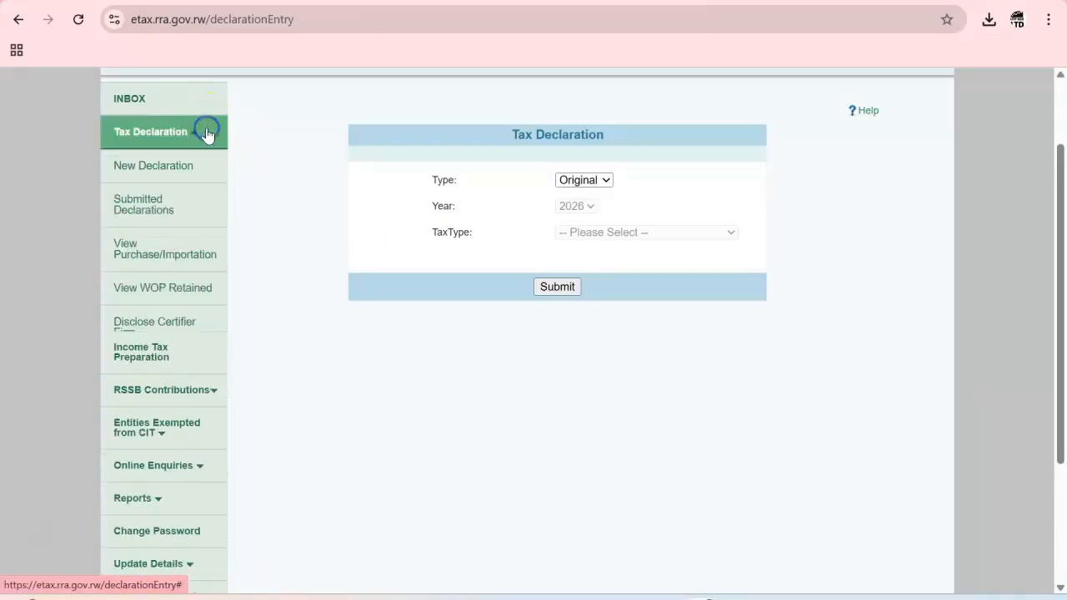
{"action": "left_click", "coordinate": [158, 250]}
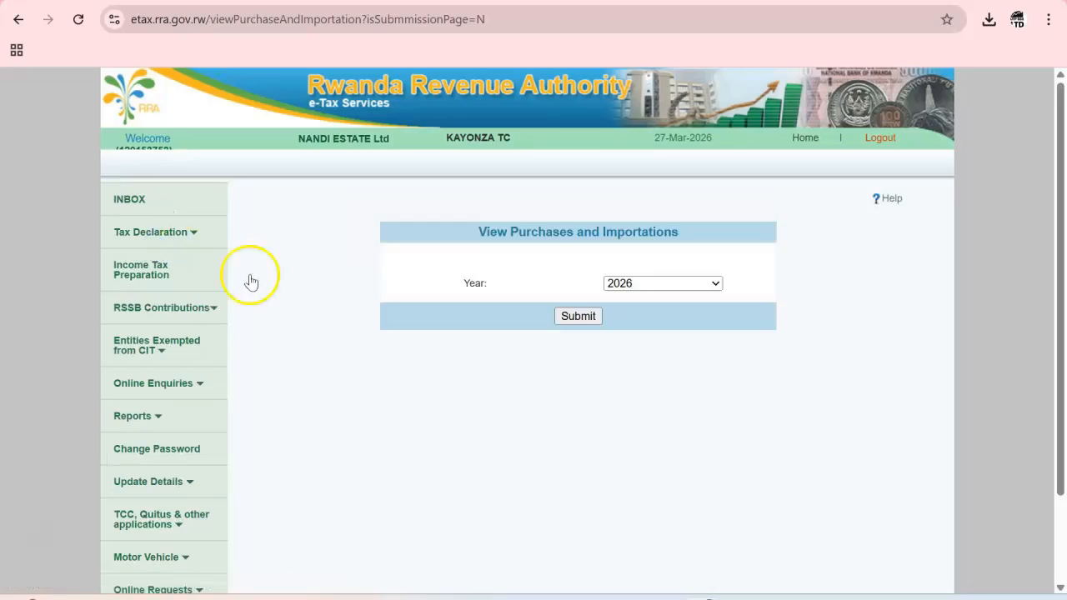
{"action": "left_click_drag", "start_coordinate": [1062, 223], "coordinate": [1063, 289]}
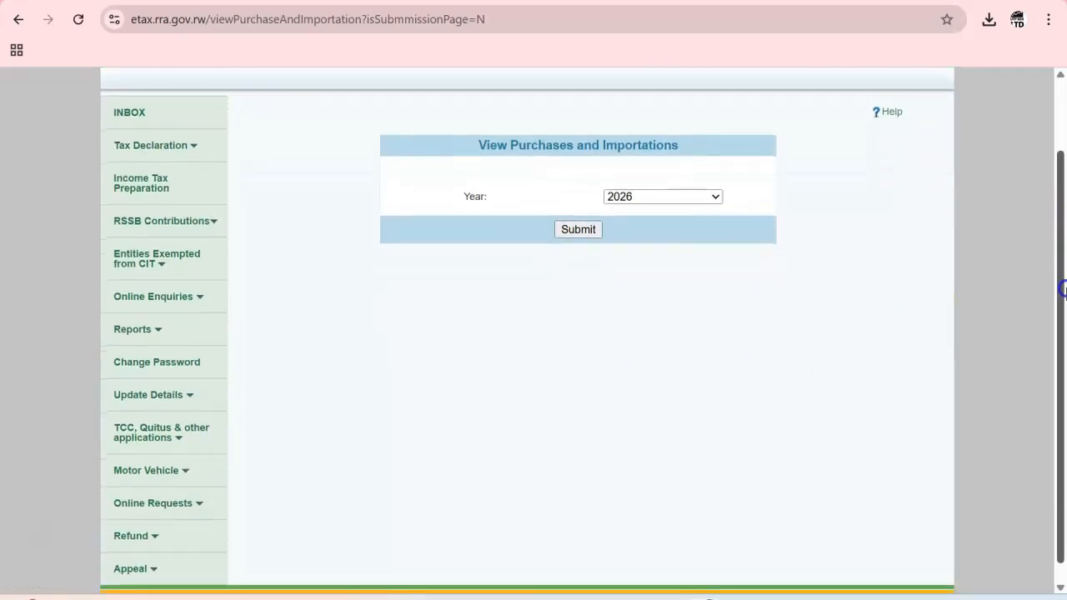
{"action": "left_click", "coordinate": [713, 198]}
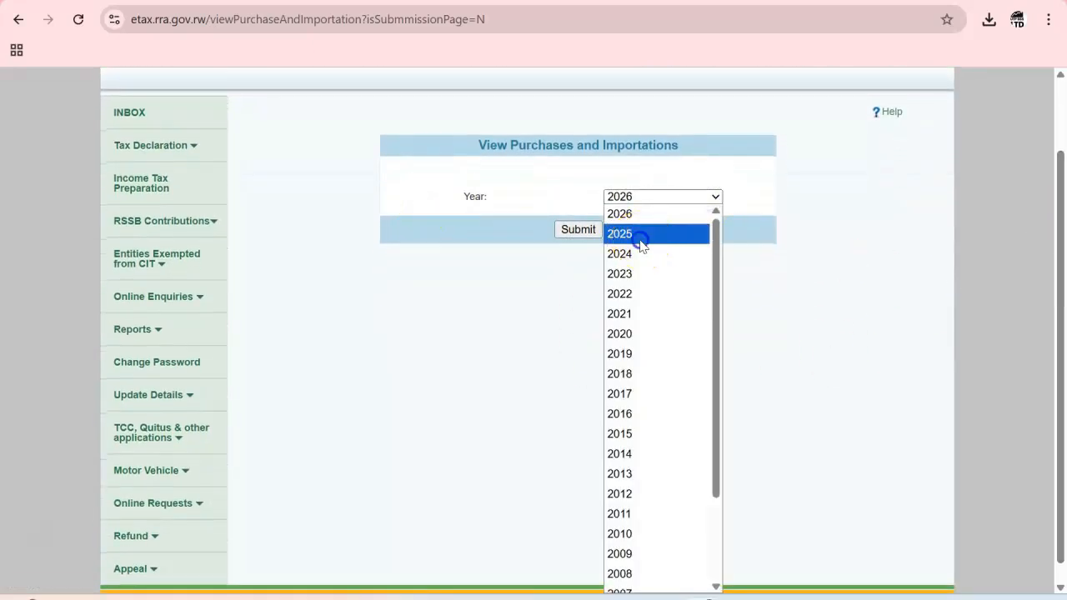
{"action": "left_click", "coordinate": [639, 236]}
{"action": "left_click", "coordinate": [568, 232]}
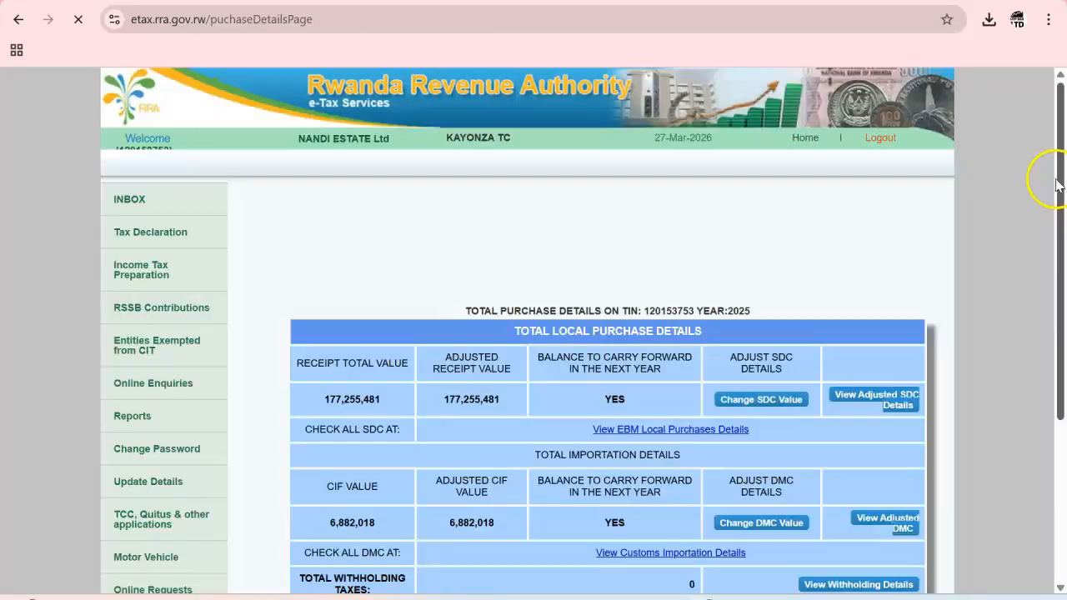
Step: Compare the portal's local purchase, importation and employment expense totals with the Excel profit or loss figures
{"action": "left_click_drag", "start_coordinate": [1060, 171], "coordinate": [1063, 239]}
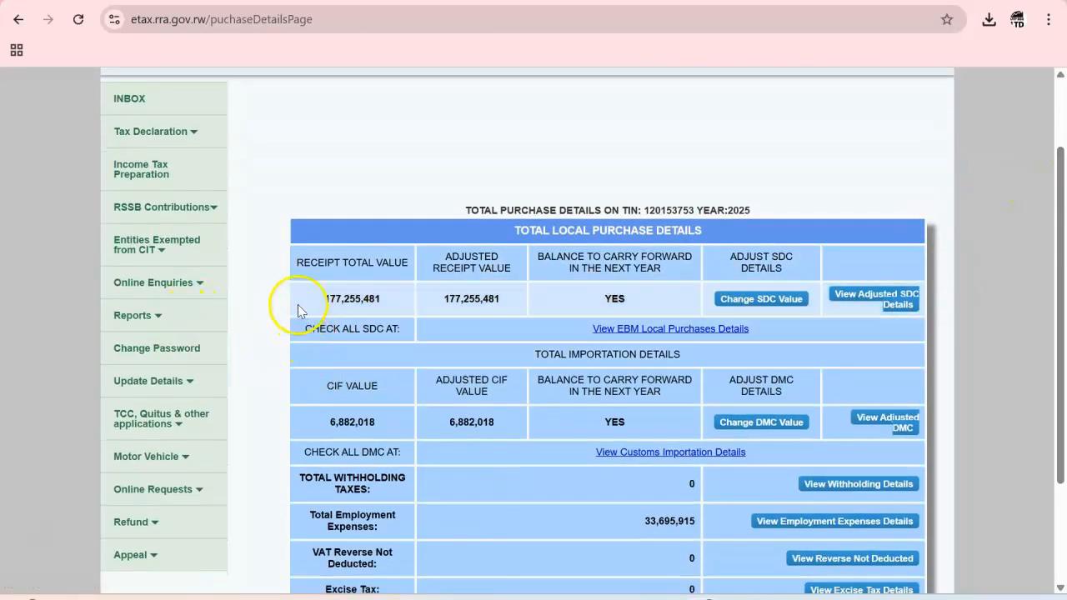
{"action": "left_click_drag", "start_coordinate": [1061, 239], "coordinate": [1064, 334]}
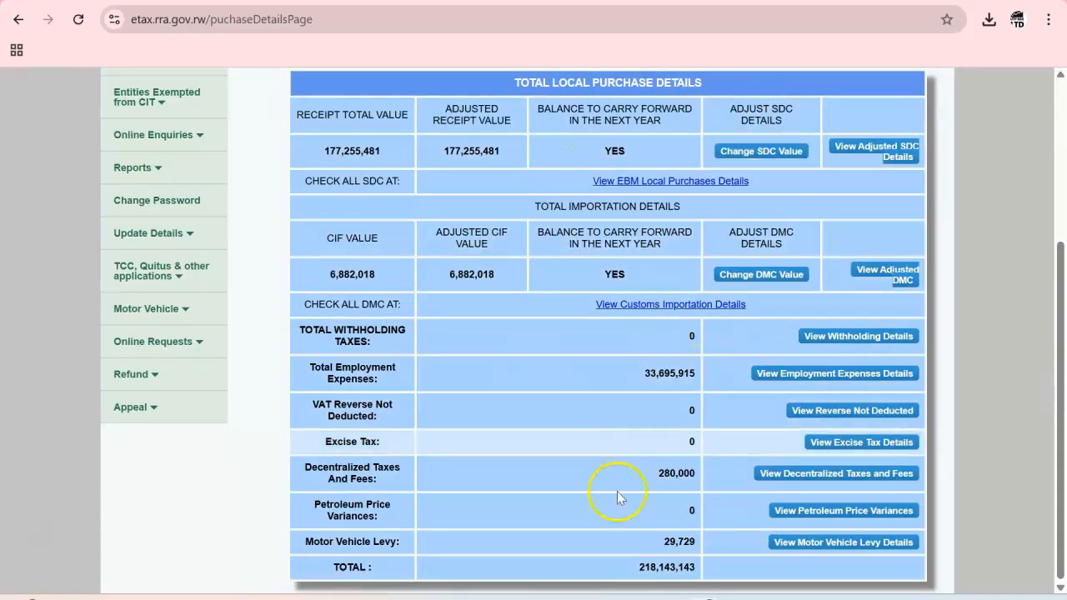
{"action": "left_click", "coordinate": [655, 597]}
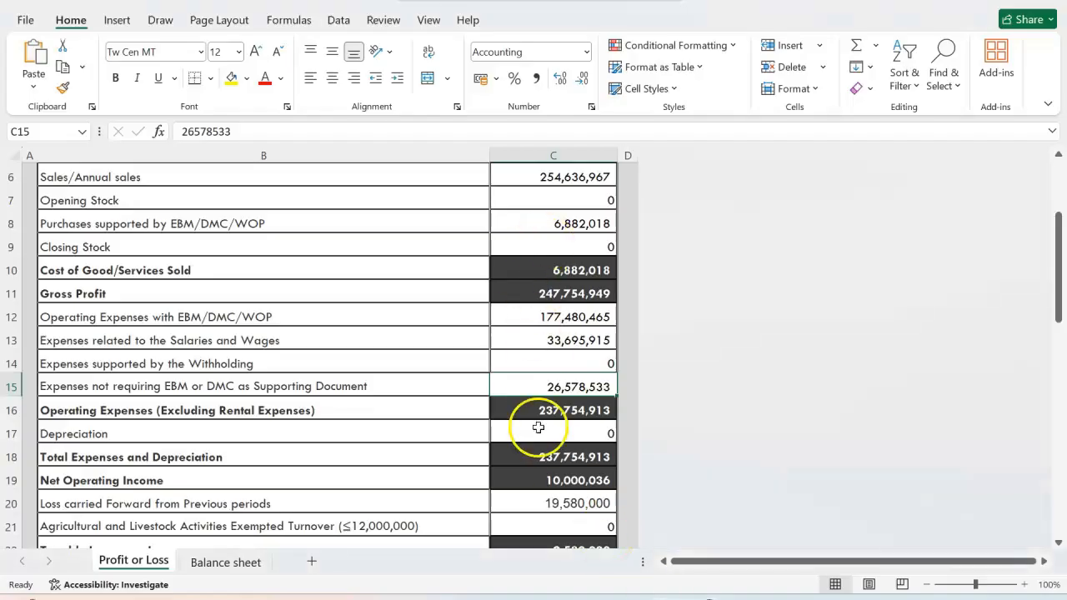
{"action": "left_click", "coordinate": [627, 597]}
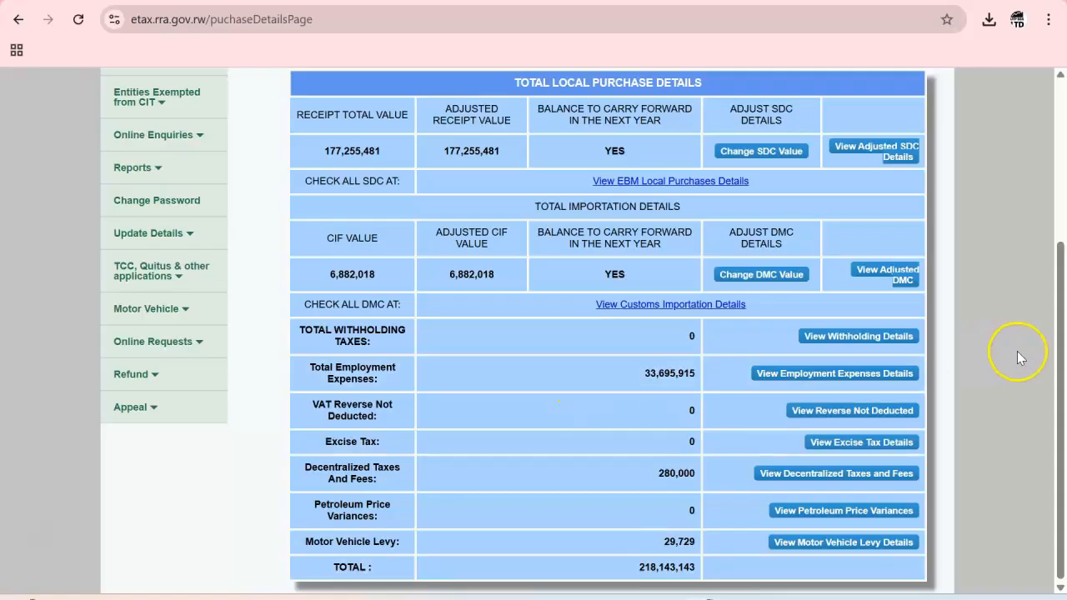
Step: Start a new Original tax declaration and open the entry form for the 2025 CIT-Corp. Income Tax document
{"action": "left_click_drag", "start_coordinate": [1061, 407], "coordinate": [1031, 312]}
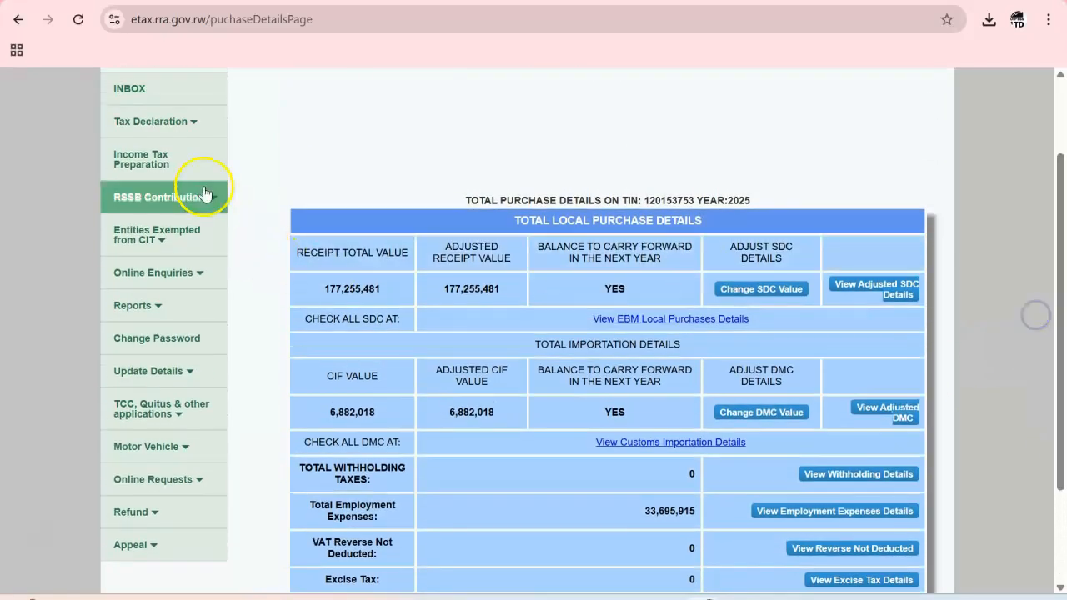
{"action": "left_click", "coordinate": [194, 121]}
{"action": "left_click", "coordinate": [167, 156]}
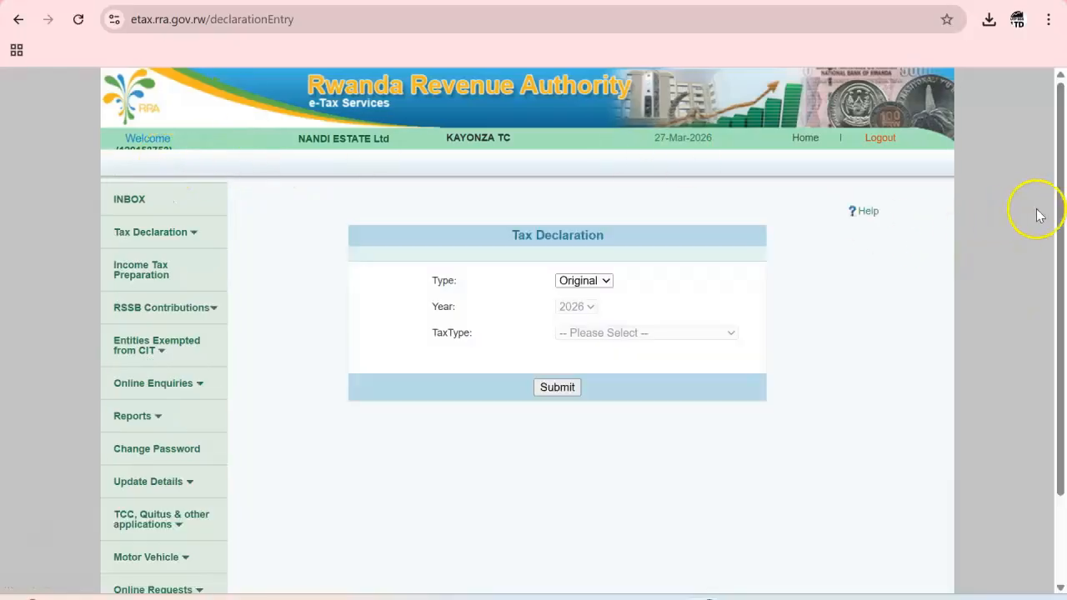
{"action": "scroll", "coordinate": [1040, 215], "scroll_direction": "down", "scroll_amount": 2}
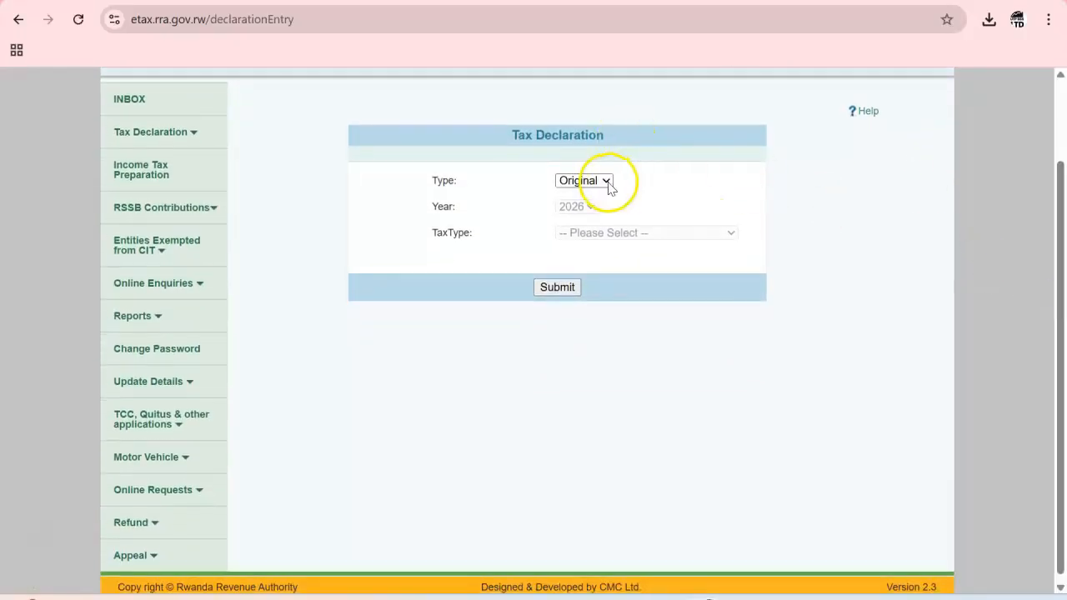
{"action": "left_click", "coordinate": [554, 288]}
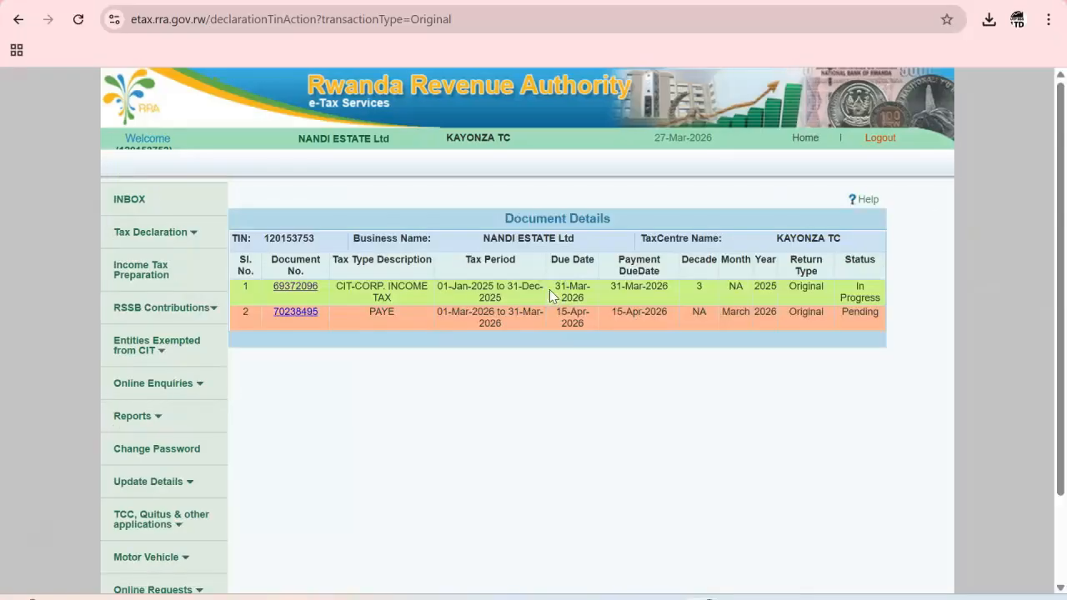
{"action": "left_click", "coordinate": [295, 288]}
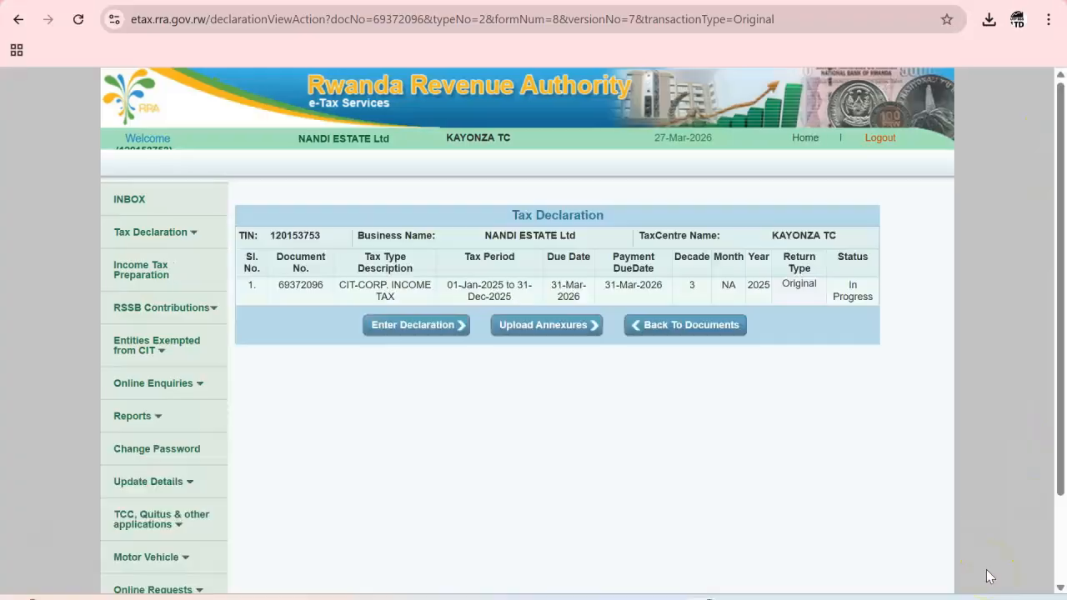
{"action": "left_click_drag", "start_coordinate": [1059, 345], "coordinate": [1062, 430]}
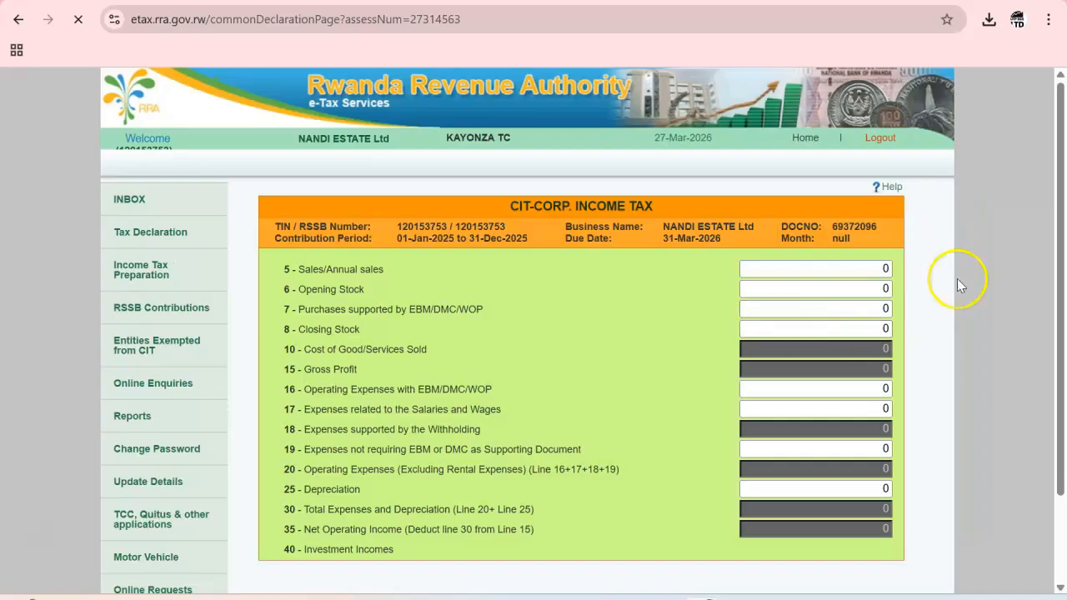
Step: Try to save the unfilled CIT declaration form, then copy the minimum expected amount from the alert and dismiss it
{"action": "left_click_drag", "start_coordinate": [1059, 207], "coordinate": [1061, 302]}
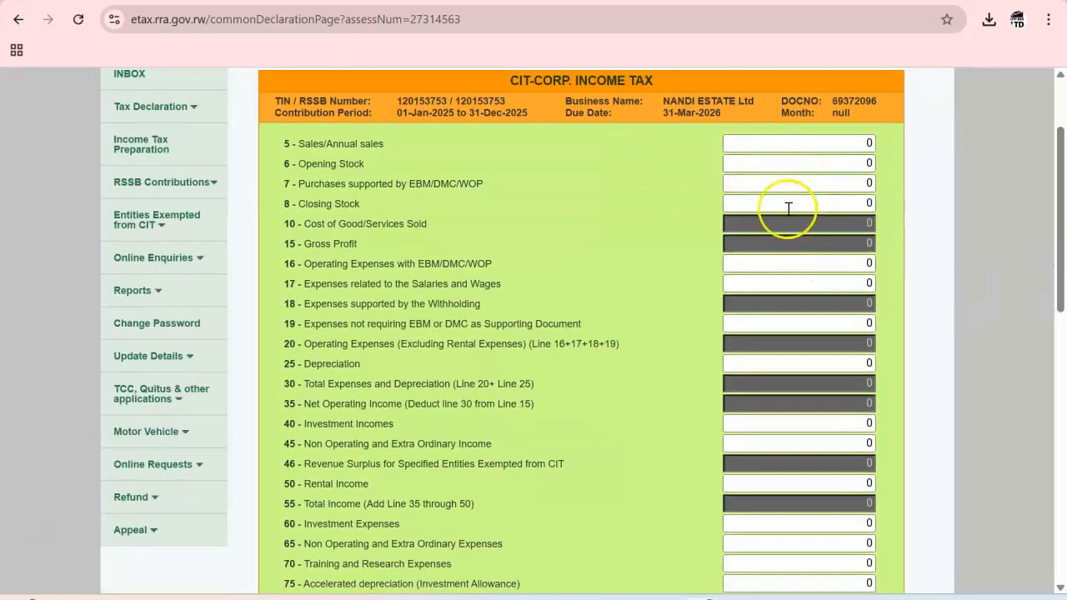
{"action": "left_click_drag", "start_coordinate": [1054, 204], "coordinate": [1063, 511]}
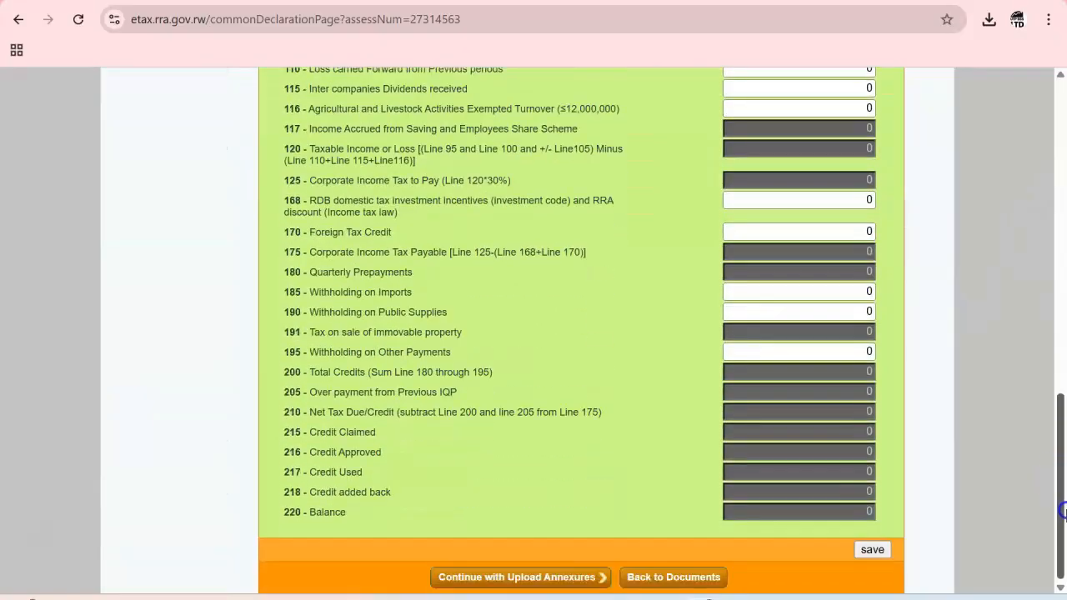
{"action": "left_click", "coordinate": [867, 549]}
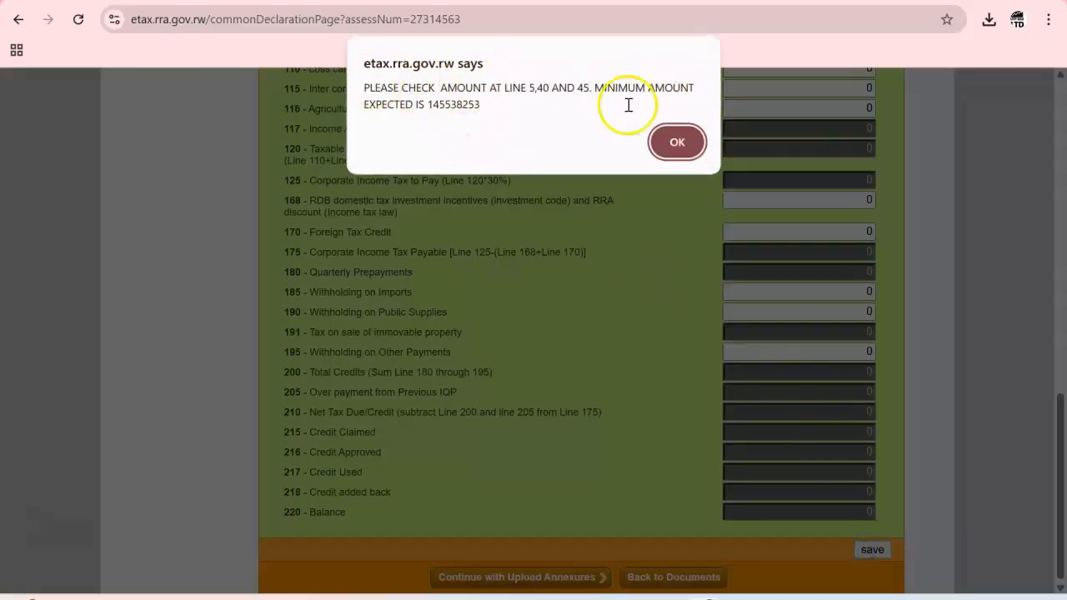
{"action": "left_click", "coordinate": [436, 106]}
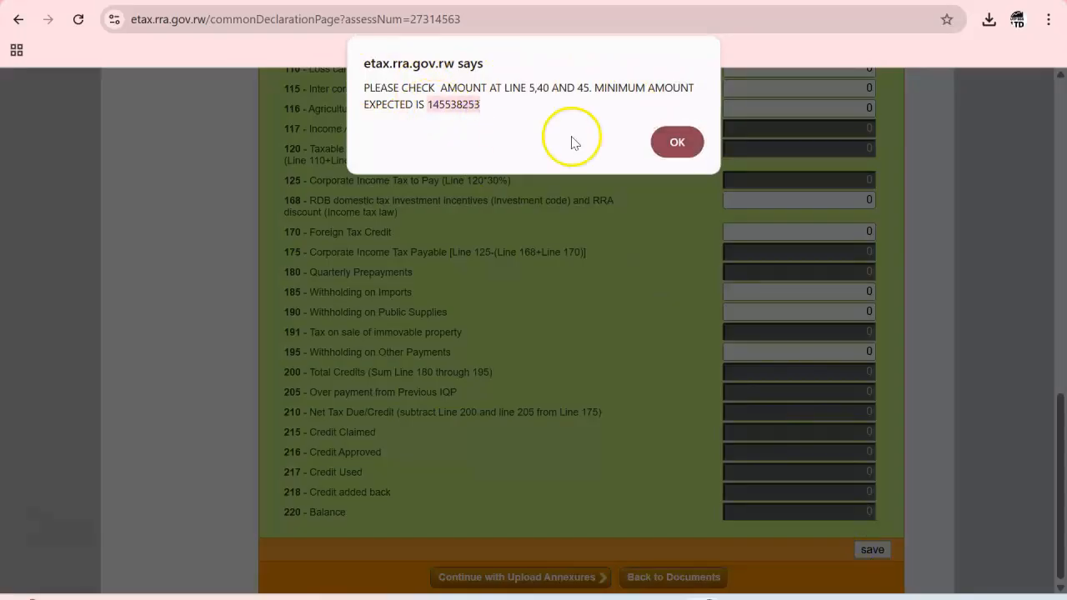
{"action": "left_click", "coordinate": [677, 142]}
Step: Enter 145538253 as Sales/Annual sales on line 5 of the declaration and in cell C6 of the Excel Profit or Loss sheet
{"action": "left_click_drag", "start_coordinate": [1059, 442], "coordinate": [1041, 162]}
{"action": "left_click", "coordinate": [866, 198]}
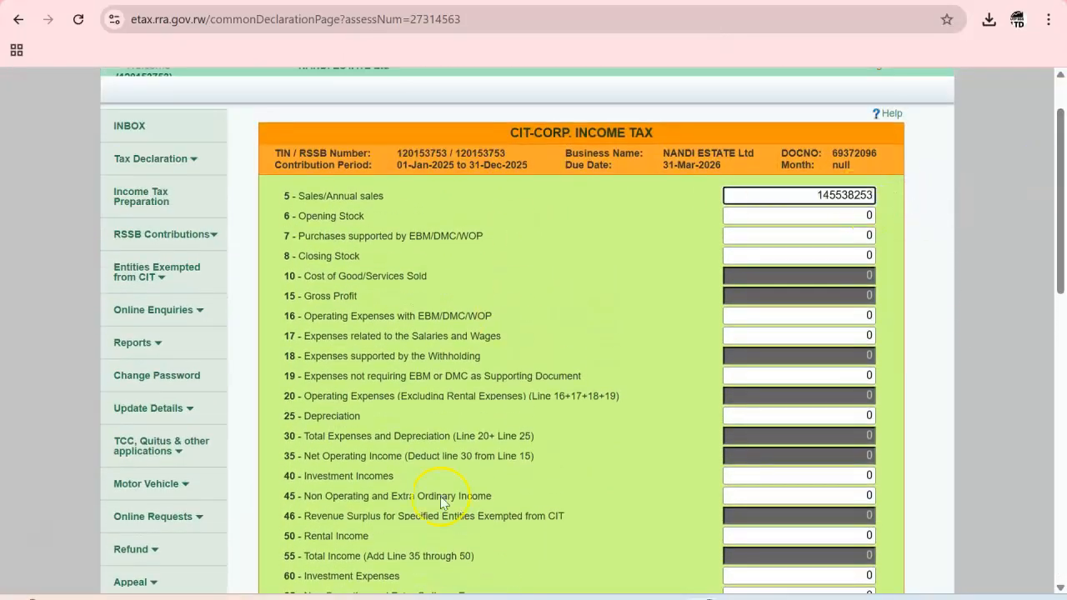
{"action": "key", "text": "alt+Tab"}
{"action": "left_click", "coordinate": [572, 176]}
{"action": "right_click", "coordinate": [574, 176]}
{"action": "left_click", "coordinate": [613, 223]}
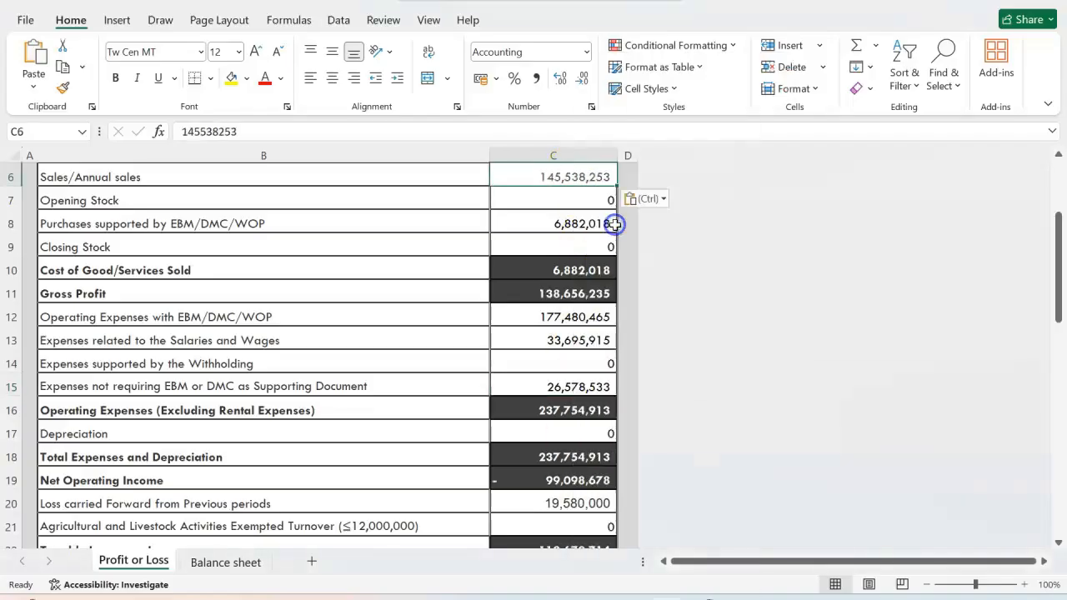
{"action": "left_click_drag", "start_coordinate": [1061, 261], "coordinate": [1039, 171]}
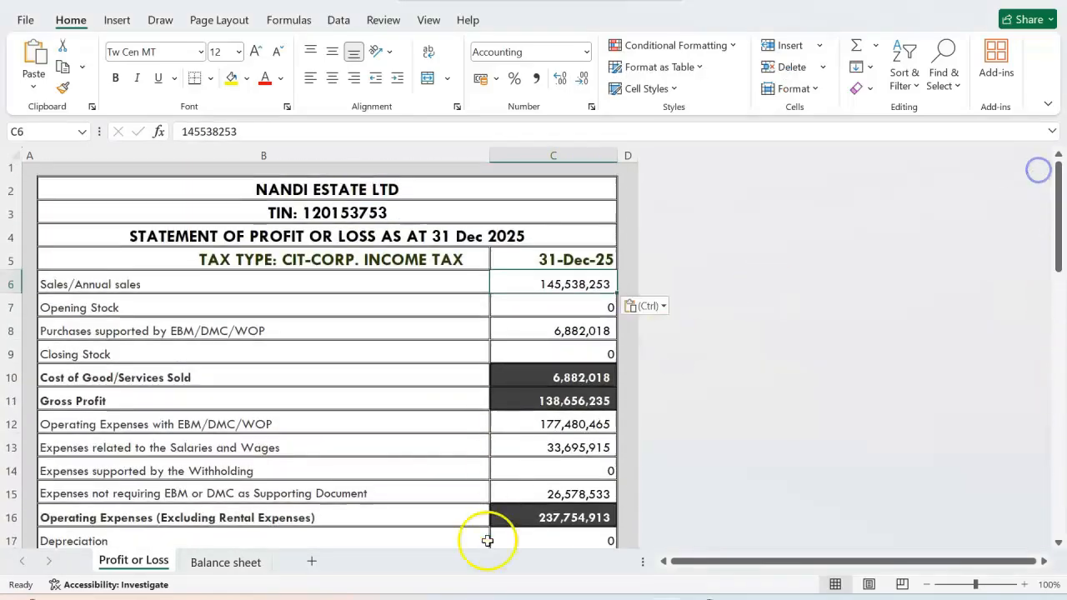
Step: Ready line 7 of the portal form for entry, and apply the Number format to the Excel amounts in column C from C6 down
{"action": "key", "text": "alt+Tab"}
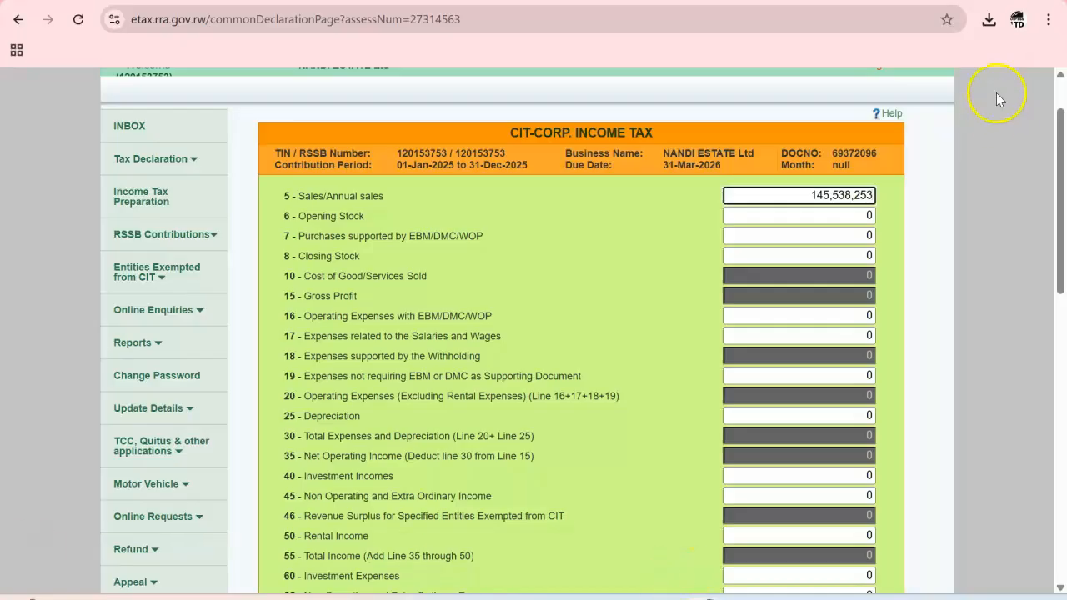
{"action": "left_click_drag", "start_coordinate": [1061, 162], "coordinate": [1065, 176]}
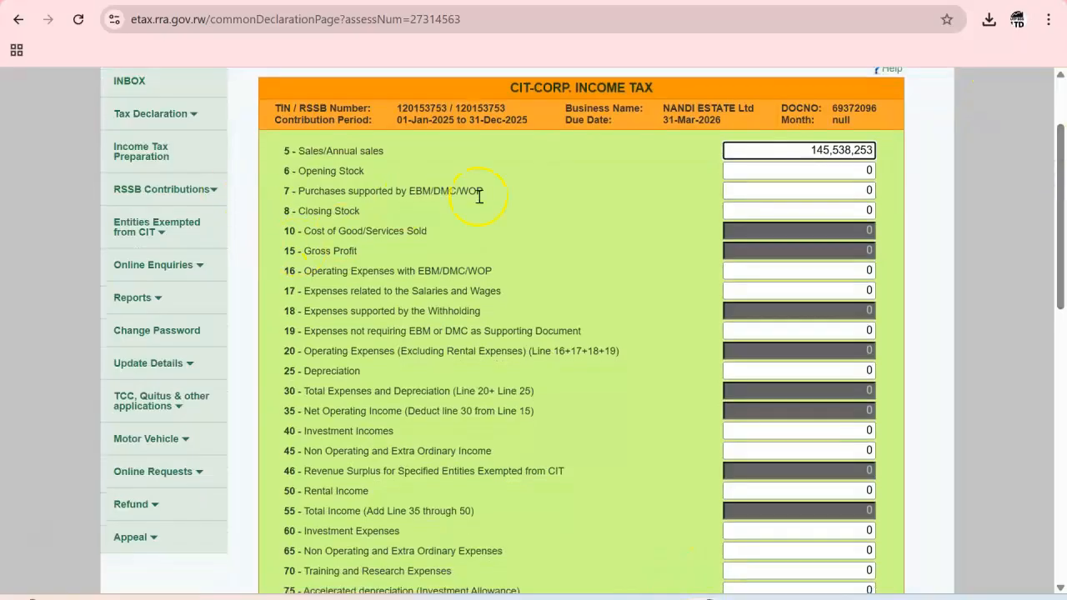
{"action": "left_click", "coordinate": [876, 188]}
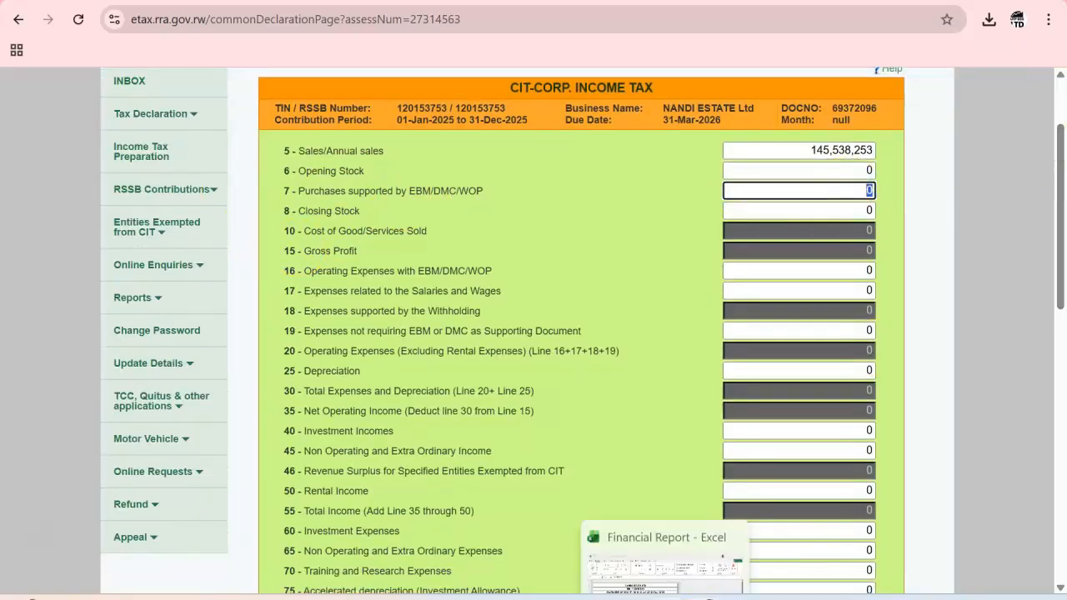
{"action": "left_click", "coordinate": [614, 469]}
{"action": "left_click", "coordinate": [574, 334]}
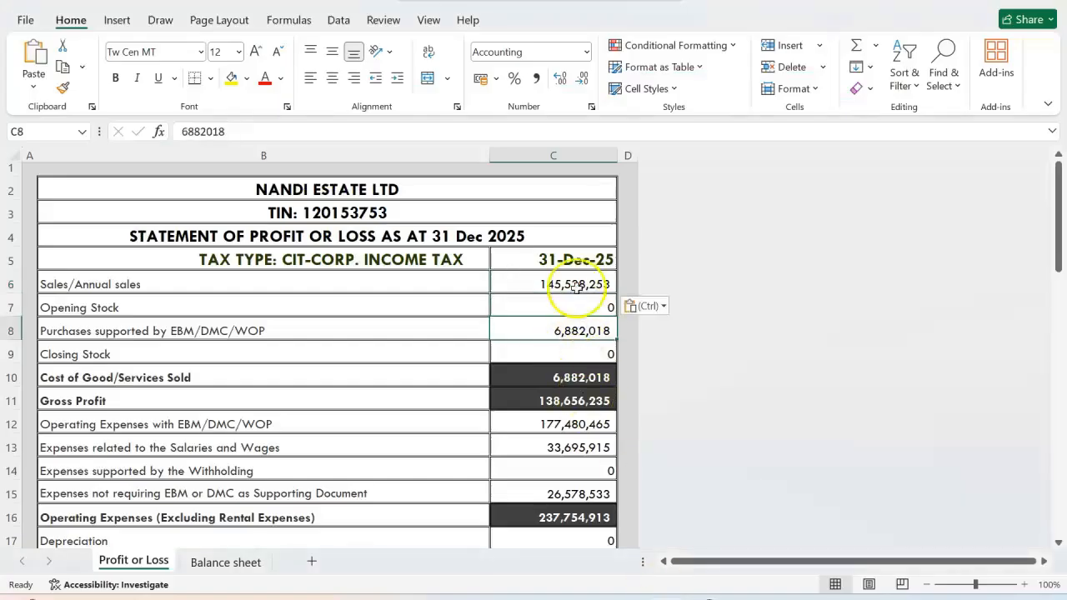
{"action": "left_click_drag", "start_coordinate": [569, 285], "coordinate": [576, 376]}
{"action": "left_click", "coordinate": [584, 52]}
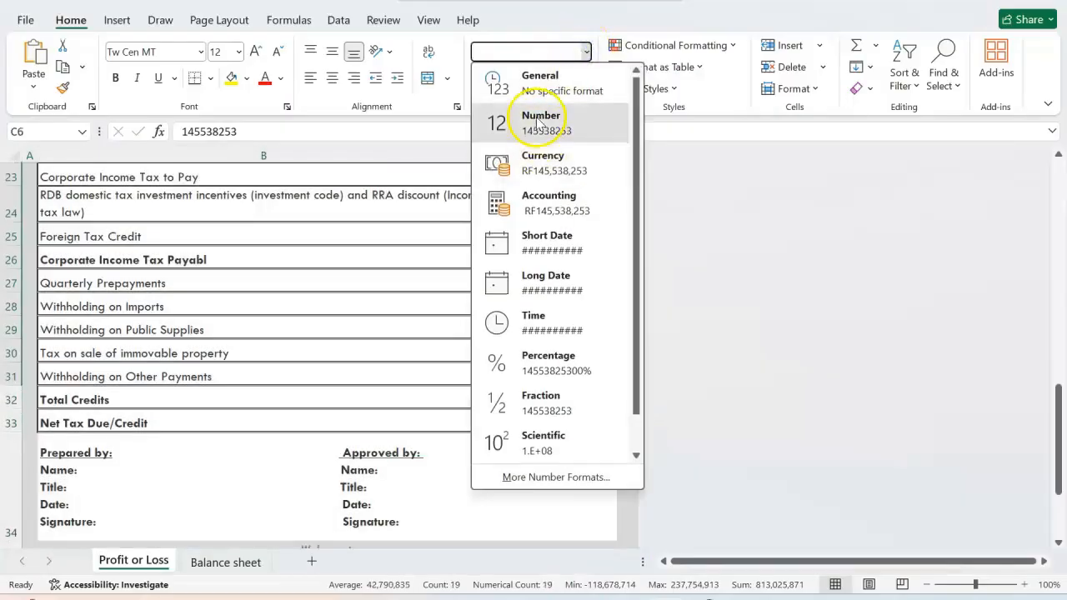
{"action": "left_click", "coordinate": [542, 123]}
Step: Copy the purchases amount 6882018 from cell C8 into line 7, Purchases supported by EBM/DMC/WOP, of the declaration form
{"action": "left_click", "coordinate": [566, 323]}
{"action": "key", "text": "ctrl+c"}
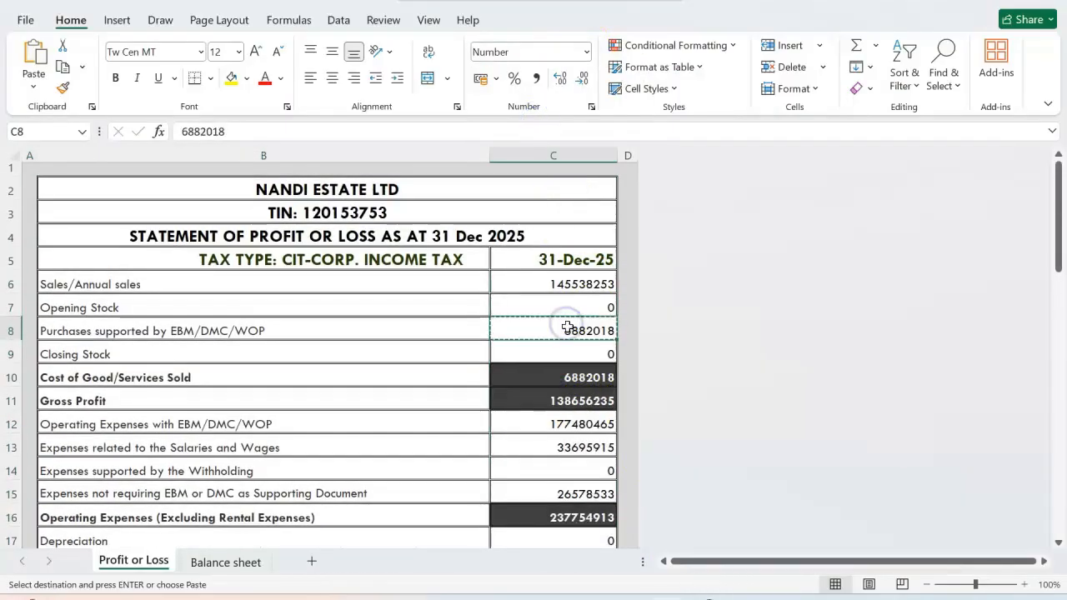
{"action": "key", "text": "alt+Tab"}
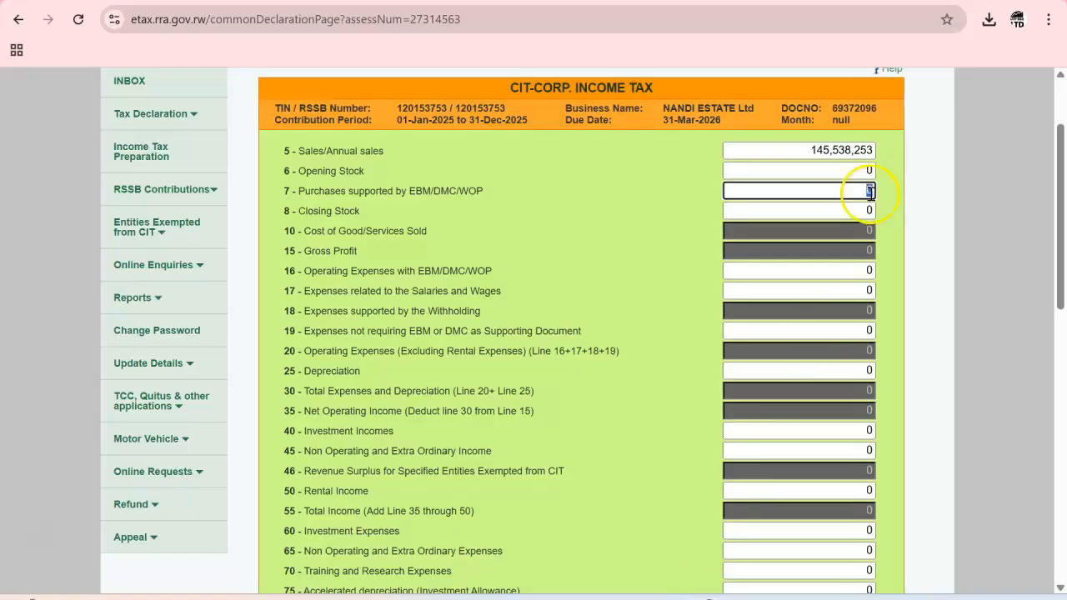
{"action": "key", "text": "ctrl+v"}
{"action": "key", "text": "alt+Tab"}
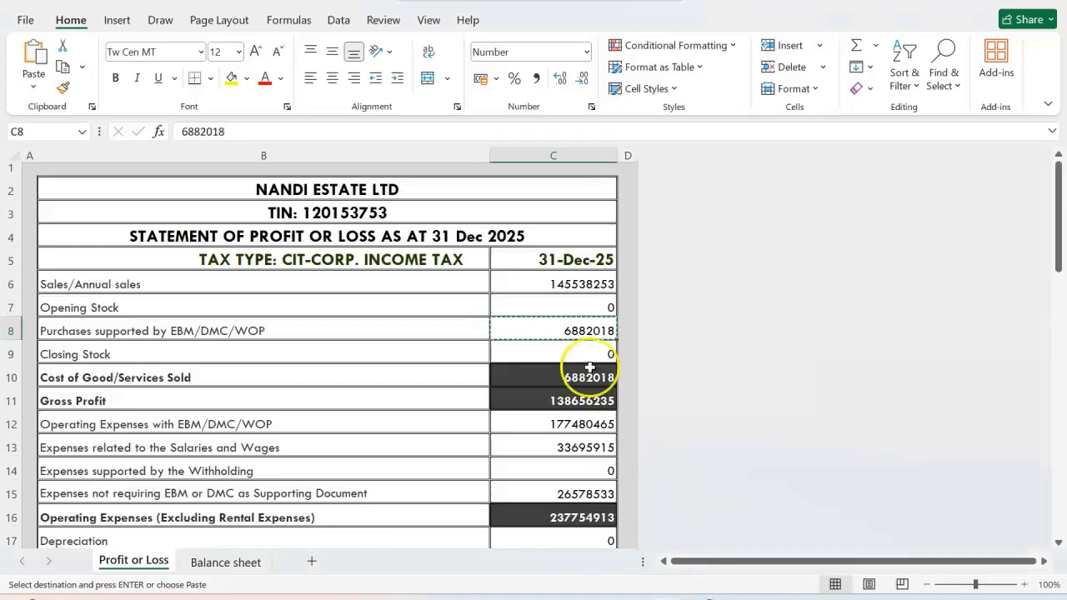
Step: Copy the operating expenses amount 177480465 from cell C12 into line 16, Operating Expenses with EBM/DMC/WOP, of the portal declaration form
{"action": "left_click", "coordinate": [581, 427]}
{"action": "key", "text": "ctrl+c"}
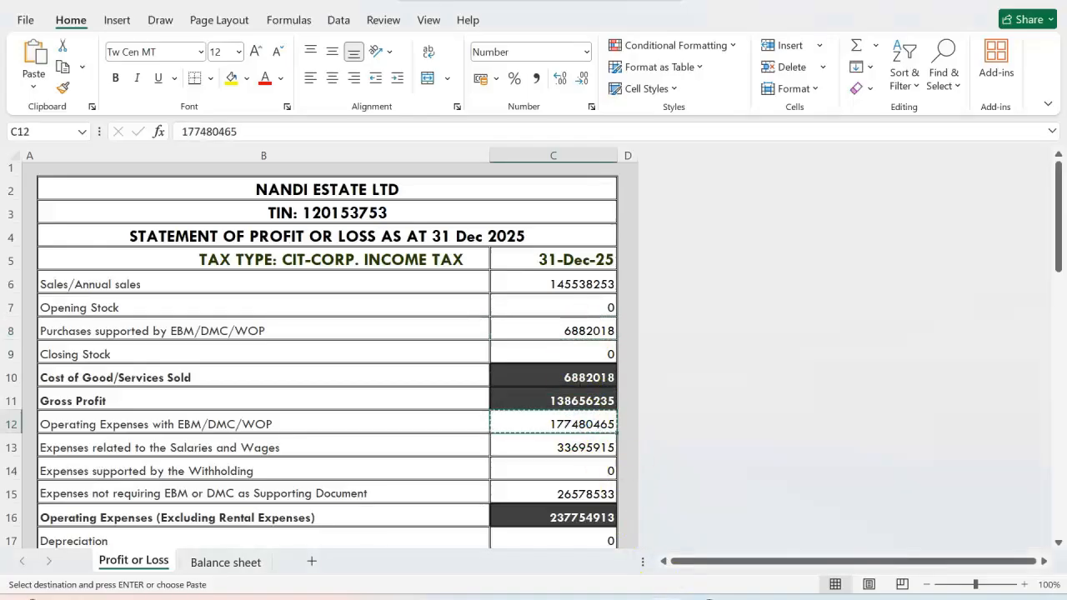
{"action": "key", "text": "alt+Tab"}
{"action": "left_click", "coordinate": [857, 270]}
{"action": "key", "text": "ctrl+v"}
{"action": "key", "text": "alt+Tab"}
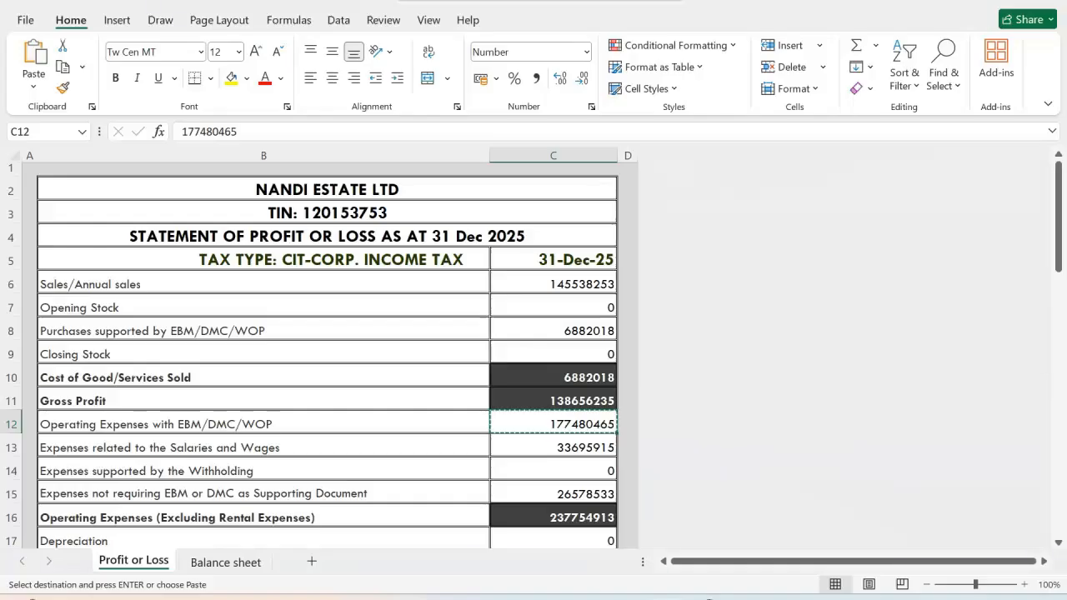
Step: Copy the salaries amount 33695915 from cell C13 into line 17, Expenses related to the Salaries and Wages, of the portal form
{"action": "left_click", "coordinate": [554, 447]}
{"action": "key", "text": "ctrl+c"}
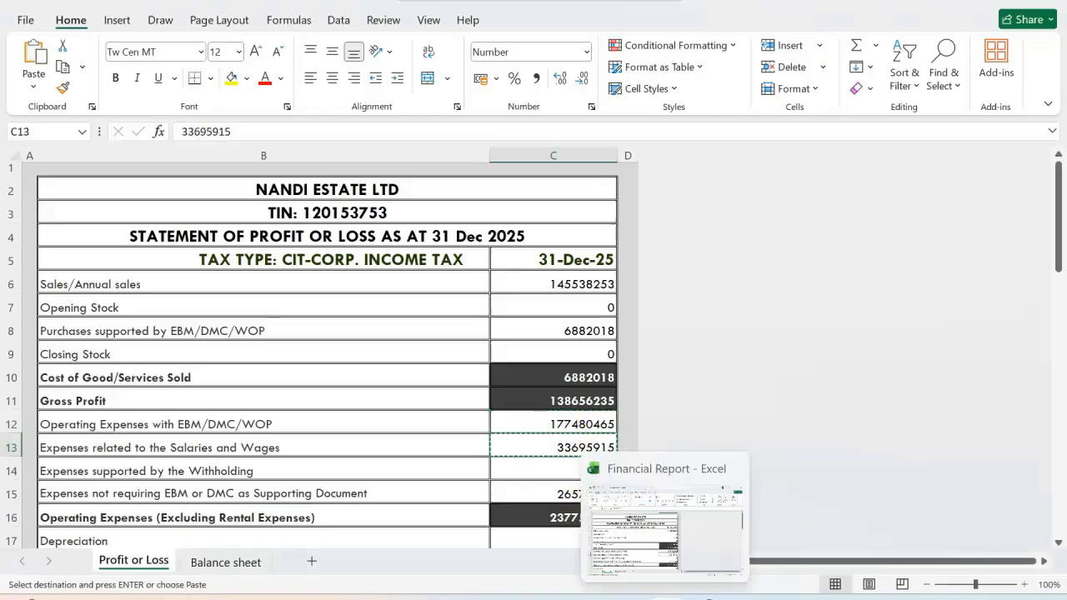
{"action": "left_click", "coordinate": [708, 593]}
{"action": "left_click", "coordinate": [809, 293]}
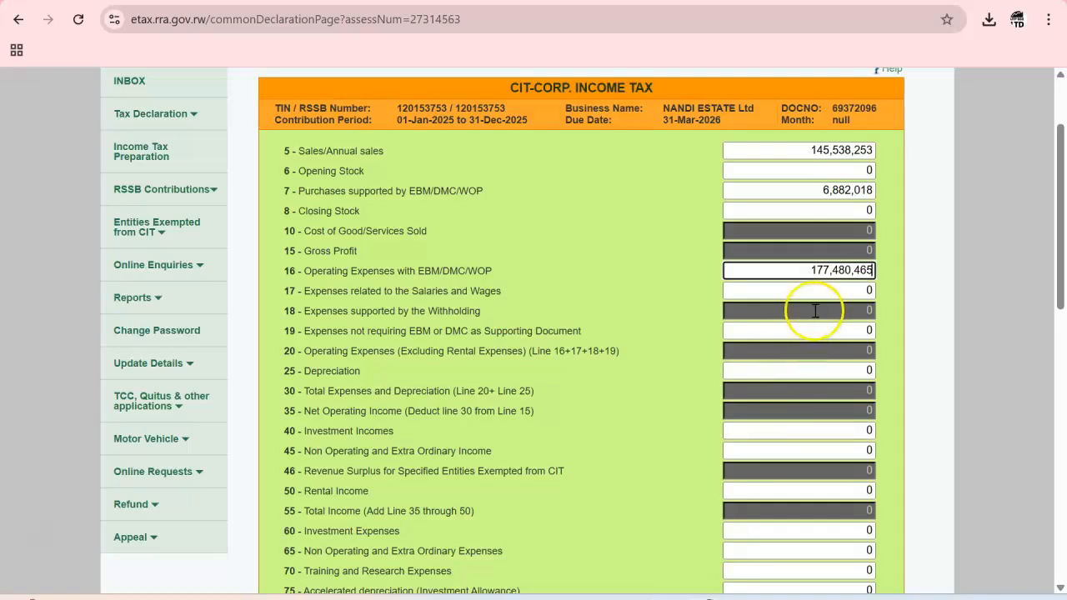
{"action": "key", "text": "ctrl+v"}
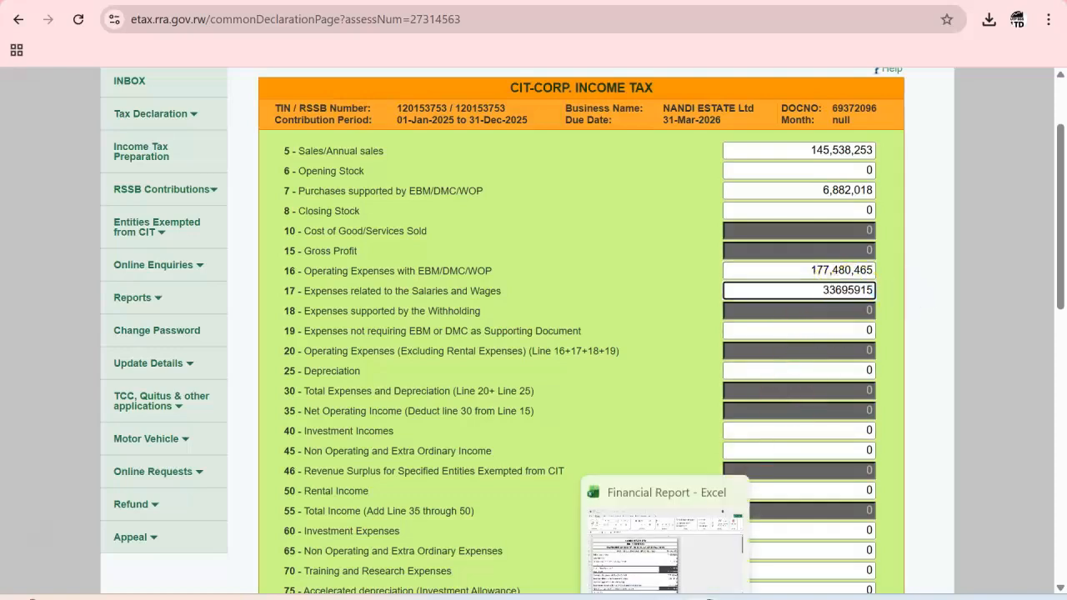
Step: Copy 26578533 from cell C15 into line 19, Expenses not requiring EBM or DMC as Supporting Document, and save the declaration
{"action": "left_click", "coordinate": [668, 594]}
{"action": "left_click", "coordinate": [572, 495]}
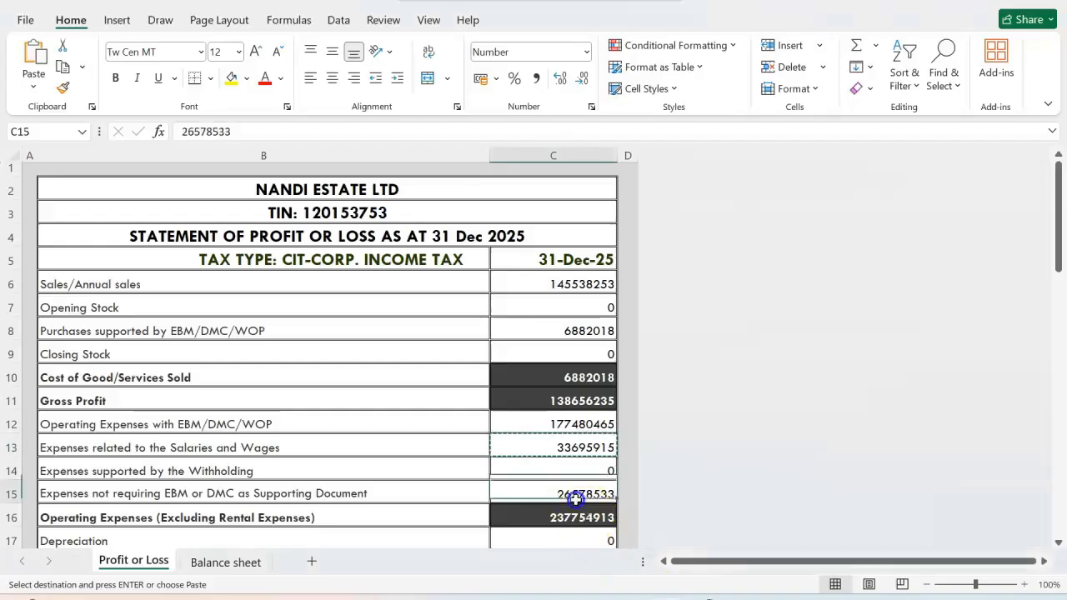
{"action": "key", "text": "ctrl+c"}
{"action": "left_click", "coordinate": [708, 594]}
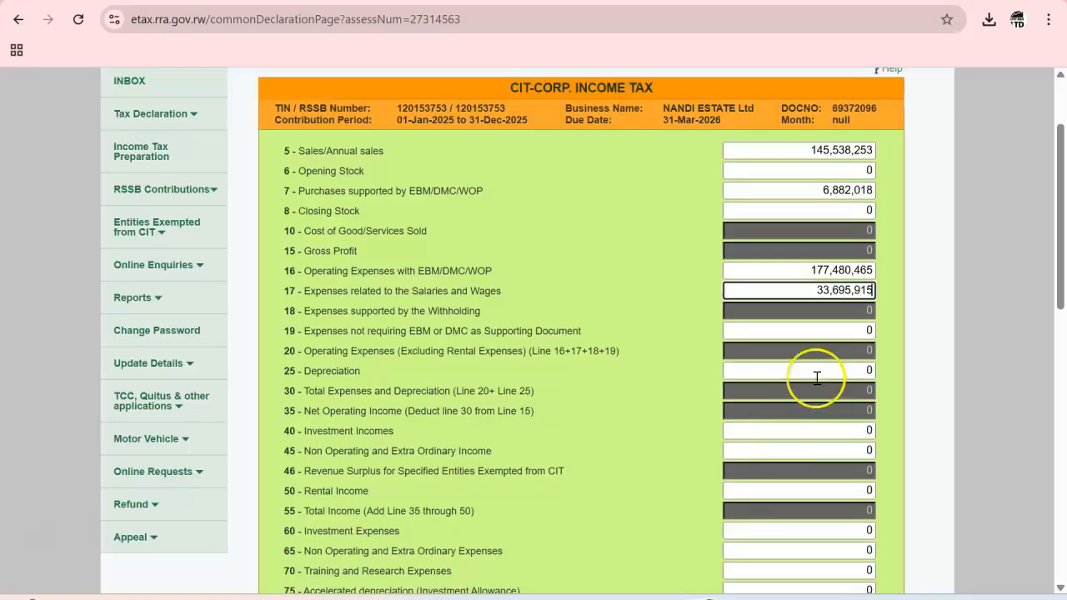
{"action": "left_click", "coordinate": [850, 332]}
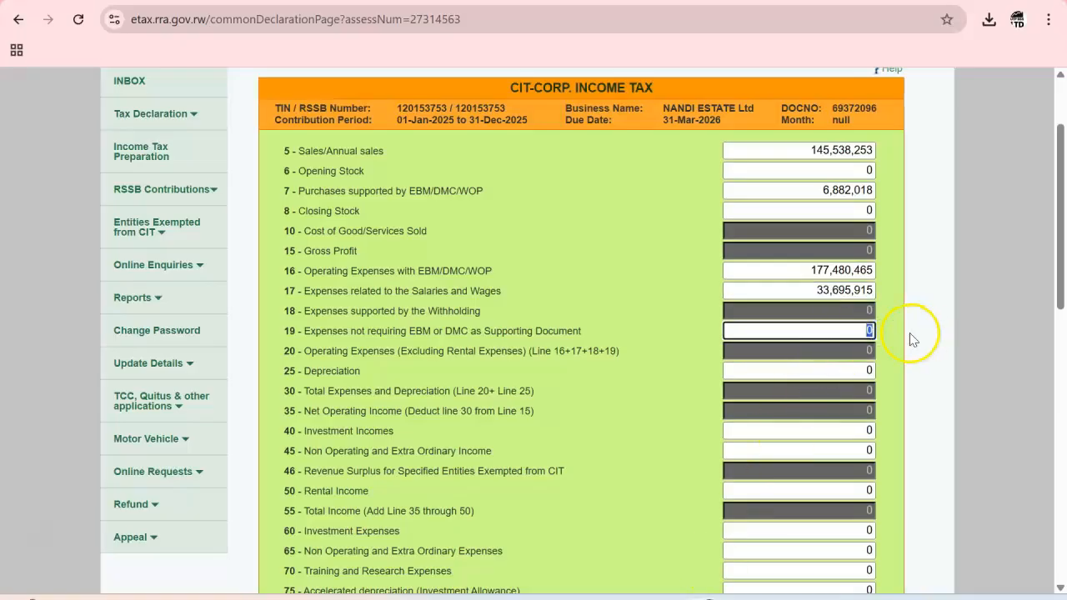
{"action": "left_click_drag", "start_coordinate": [1060, 291], "coordinate": [1051, 567]}
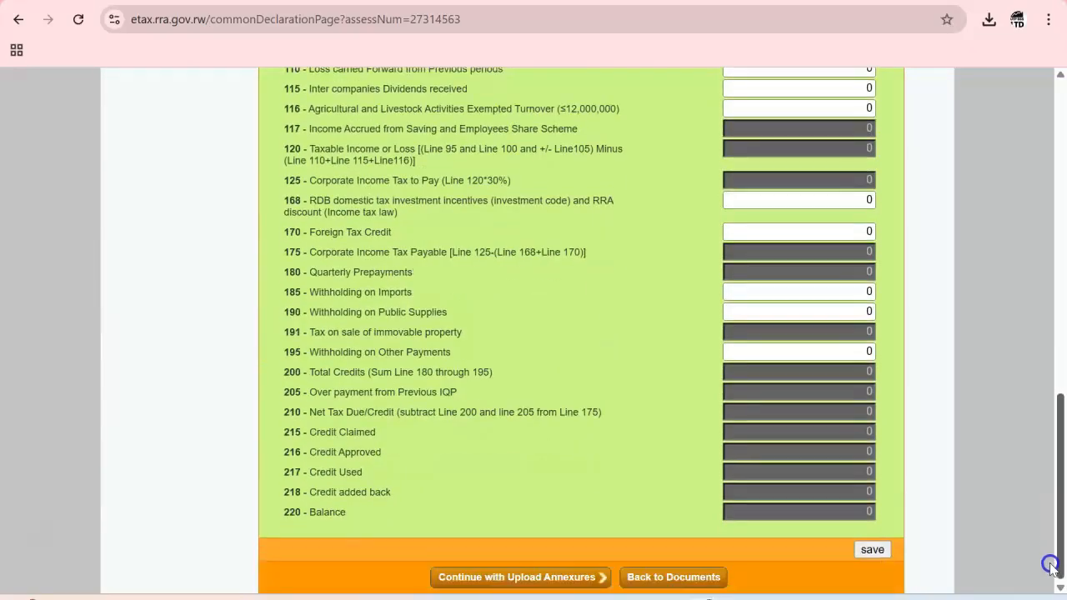
{"action": "left_click", "coordinate": [871, 550]}
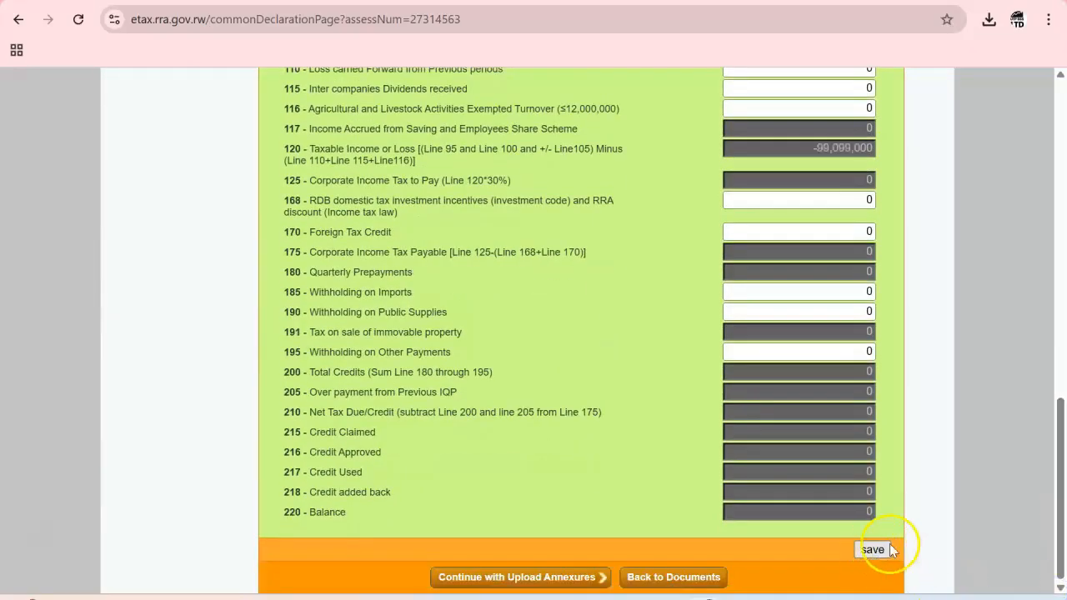
Step: Copy the loss amount 19580000 from Excel cell C20 into line 110, Loss carried Forward from Previous periods, of the declaration form
{"action": "left_click_drag", "start_coordinate": [1061, 451], "coordinate": [1053, 362]}
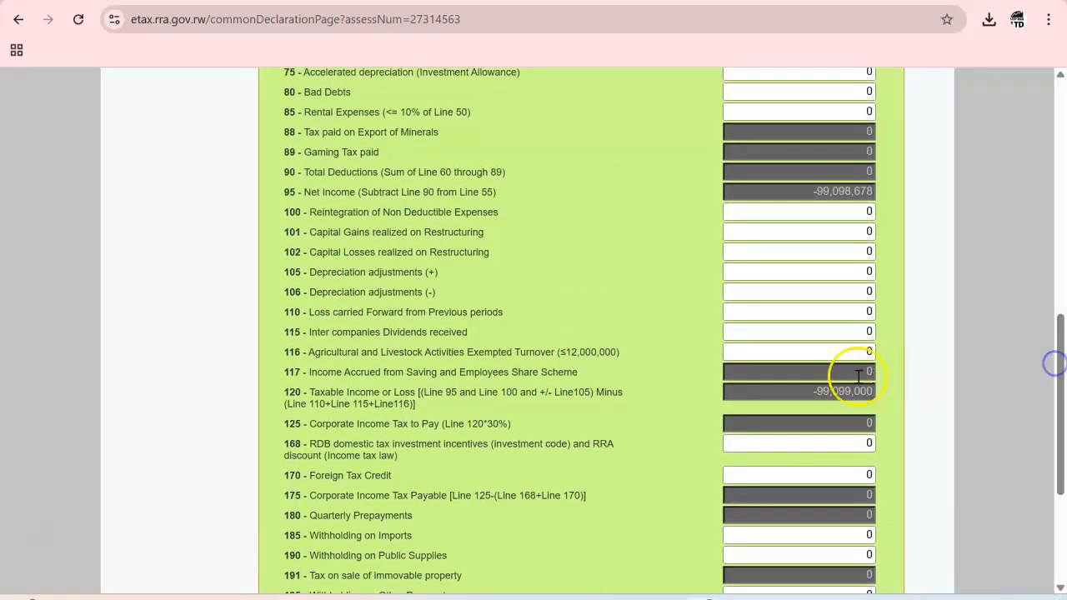
{"action": "mouse_move", "coordinate": [1056, 425]}
{"action": "left_mouse_down"}
{"action": "mouse_move", "coordinate": [1053, 362]}
{"action": "mouse_move", "coordinate": [1060, 409]}
{"action": "left_mouse_up"}
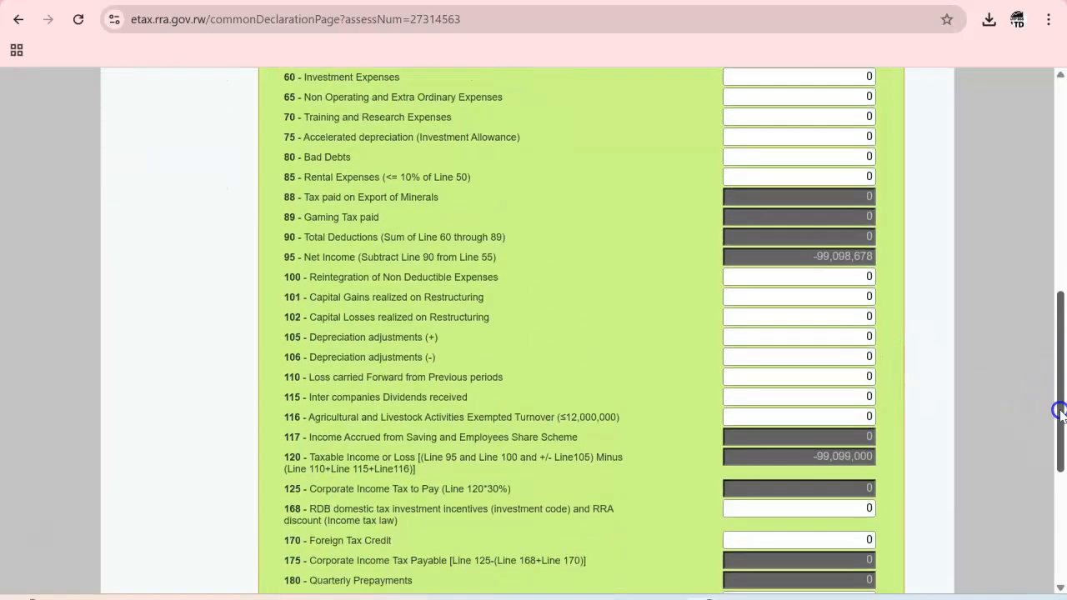
{"action": "left_click_drag", "start_coordinate": [315, 373], "coordinate": [466, 374]}
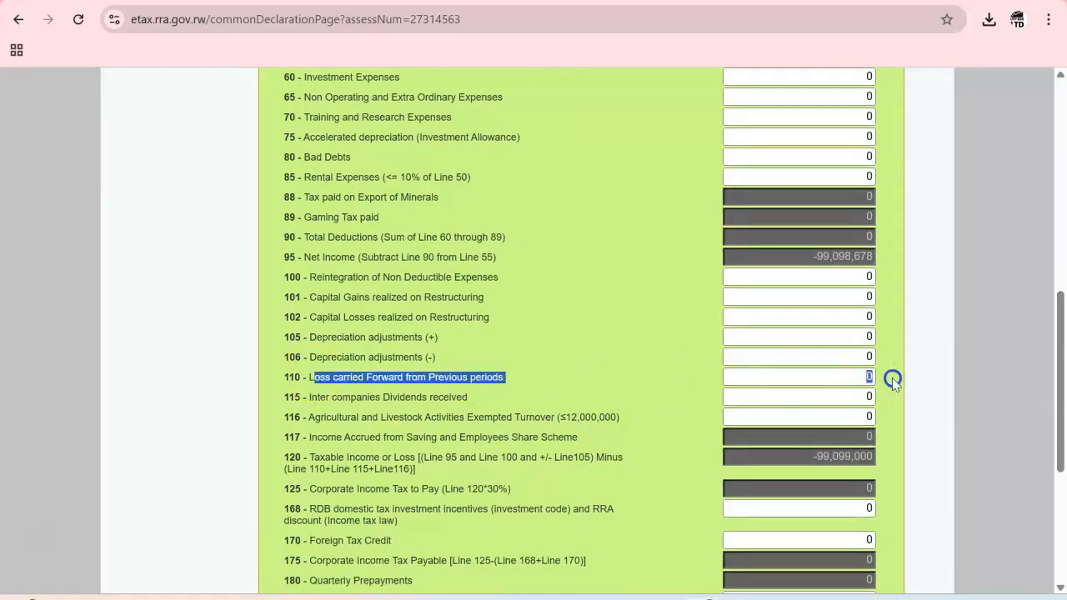
{"action": "left_click", "coordinate": [847, 381]}
{"action": "key", "text": "alt+Tab"}
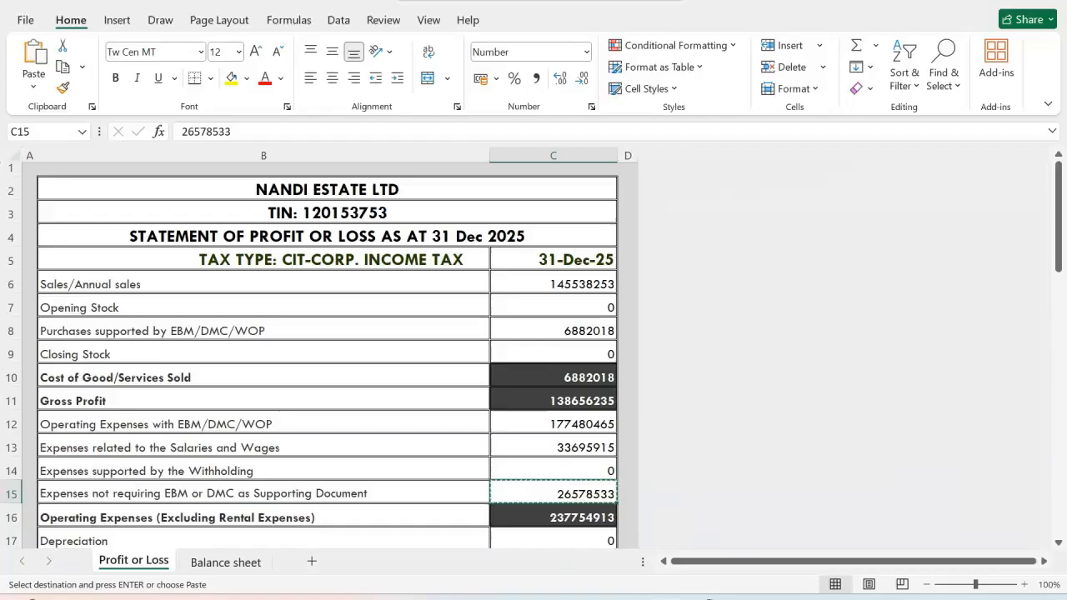
{"action": "left_click_drag", "start_coordinate": [1061, 178], "coordinate": [1058, 314]}
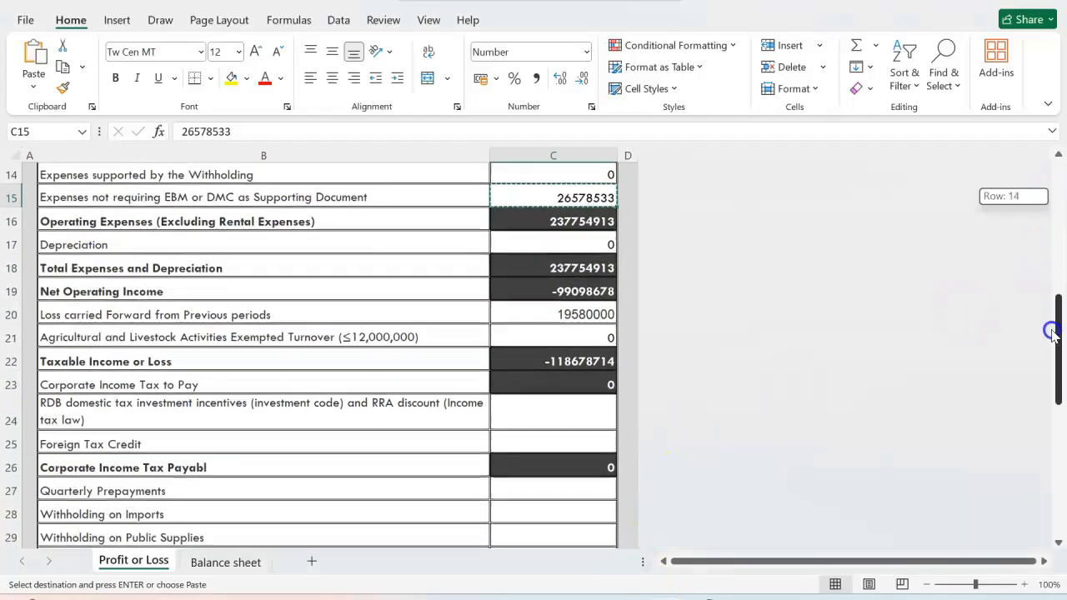
{"action": "left_click", "coordinate": [550, 317]}
{"action": "left_click", "coordinate": [90, 320]}
{"action": "left_click", "coordinate": [553, 321]}
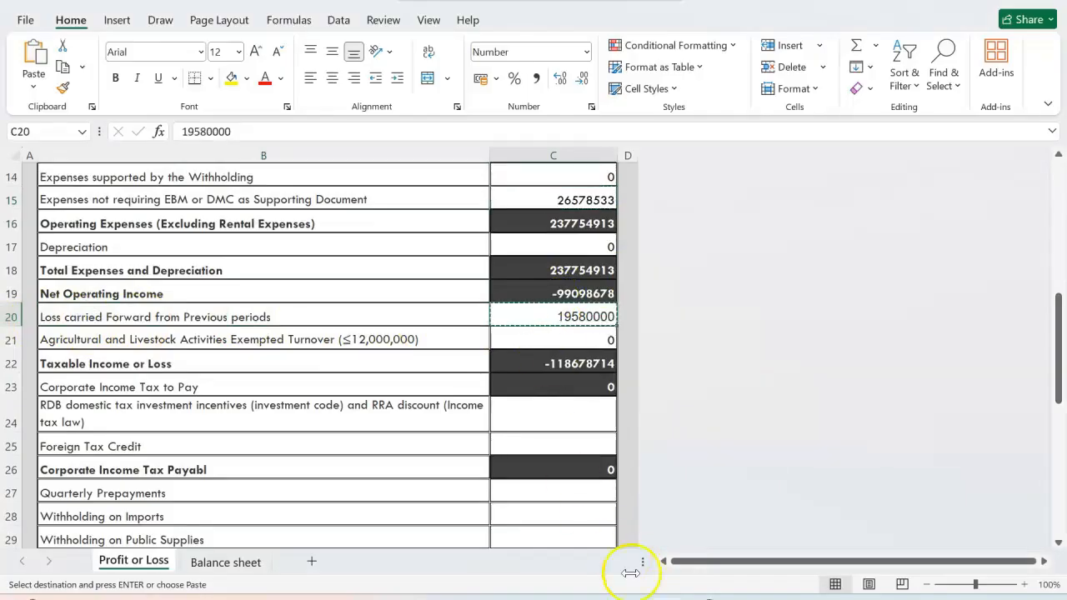
{"action": "key", "text": "alt+Tab"}
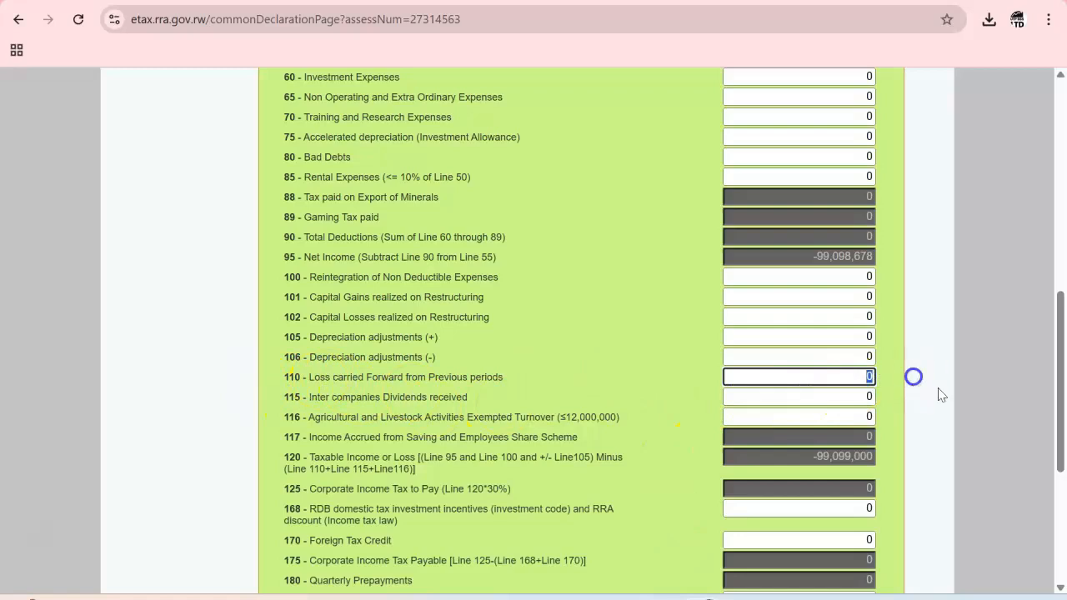
{"action": "left_click", "coordinate": [1062, 377]}
{"action": "left_click_drag", "start_coordinate": [1063, 350], "coordinate": [1060, 488]}
Step: Save the declaration form and continue to its Upload Annexures page to review the required annexures
{"action": "left_click", "coordinate": [873, 551]}
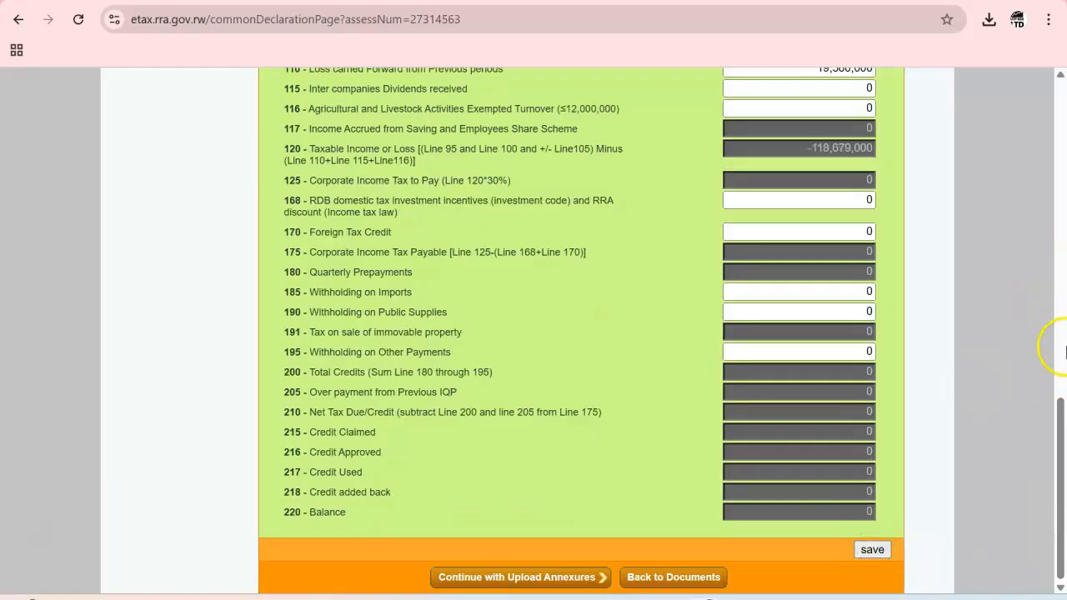
{"action": "left_click", "coordinate": [1062, 567]}
{"action": "mouse_move", "coordinate": [1061, 534]}
{"action": "left_mouse_down"}
{"action": "mouse_move", "coordinate": [1062, 273]}
{"action": "mouse_move", "coordinate": [1064, 533]}
{"action": "left_mouse_up"}
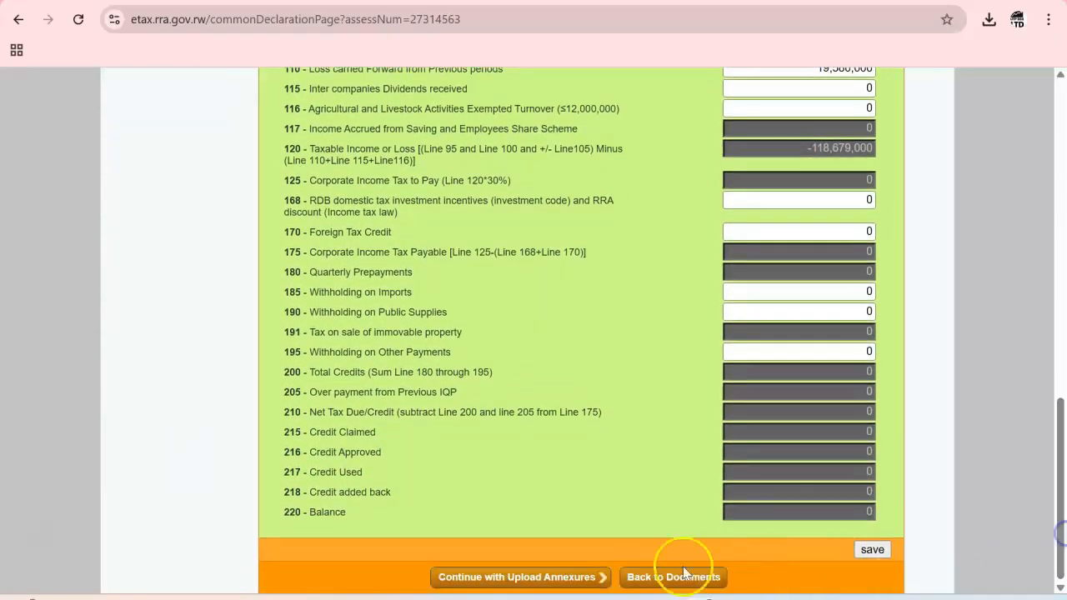
{"action": "left_click", "coordinate": [541, 578]}
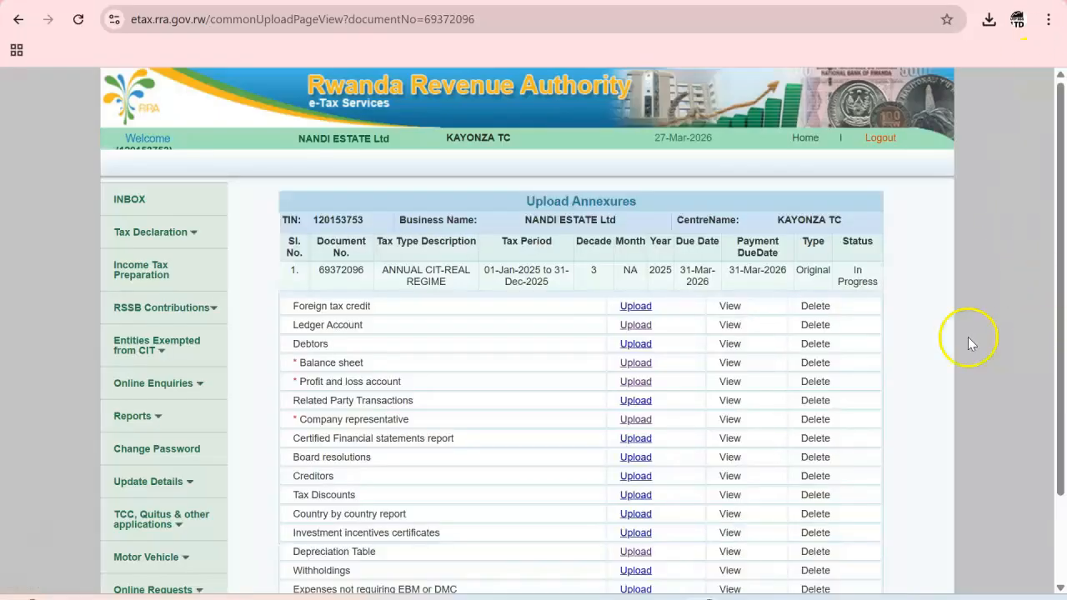
{"action": "left_click_drag", "start_coordinate": [1058, 242], "coordinate": [1059, 321]}
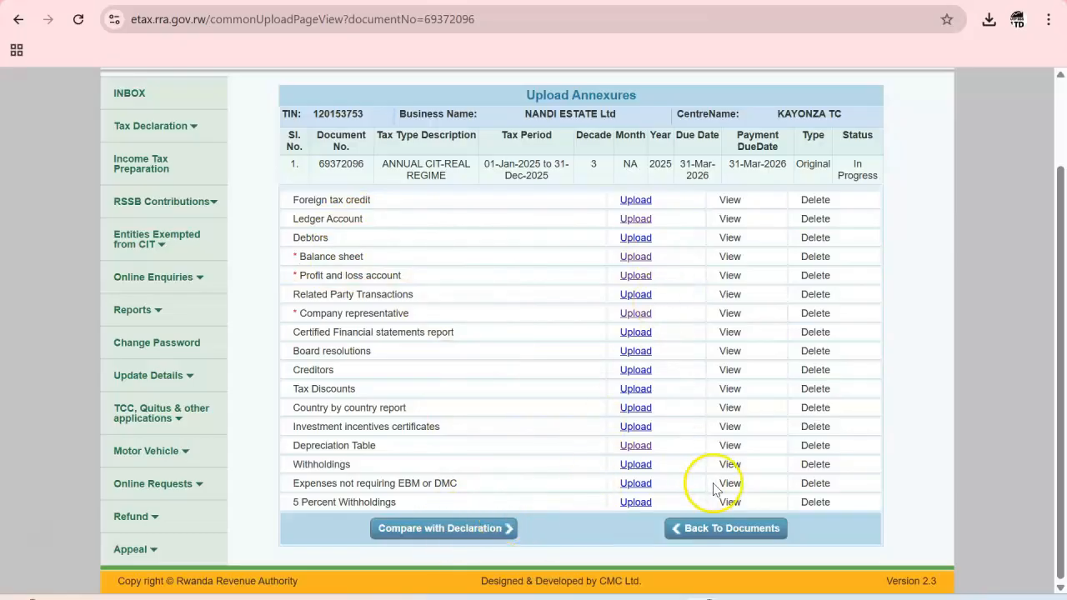
{"action": "left_click_drag", "start_coordinate": [1062, 380], "coordinate": [1062, 414]}
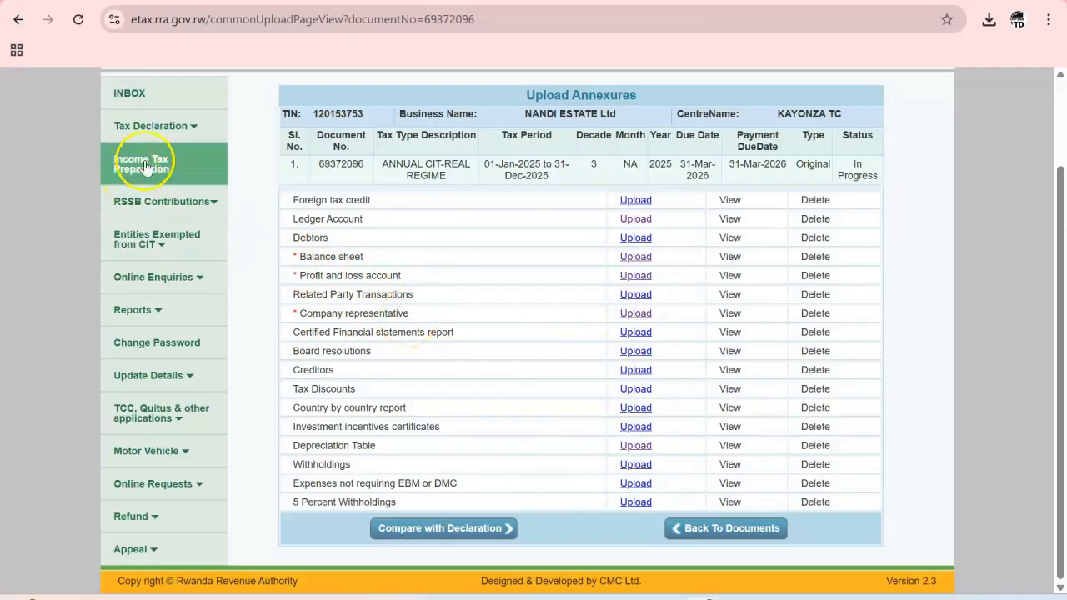
Step: List the company's submitted corporate income tax declarations for the year 2024
{"action": "left_click", "coordinate": [194, 127]}
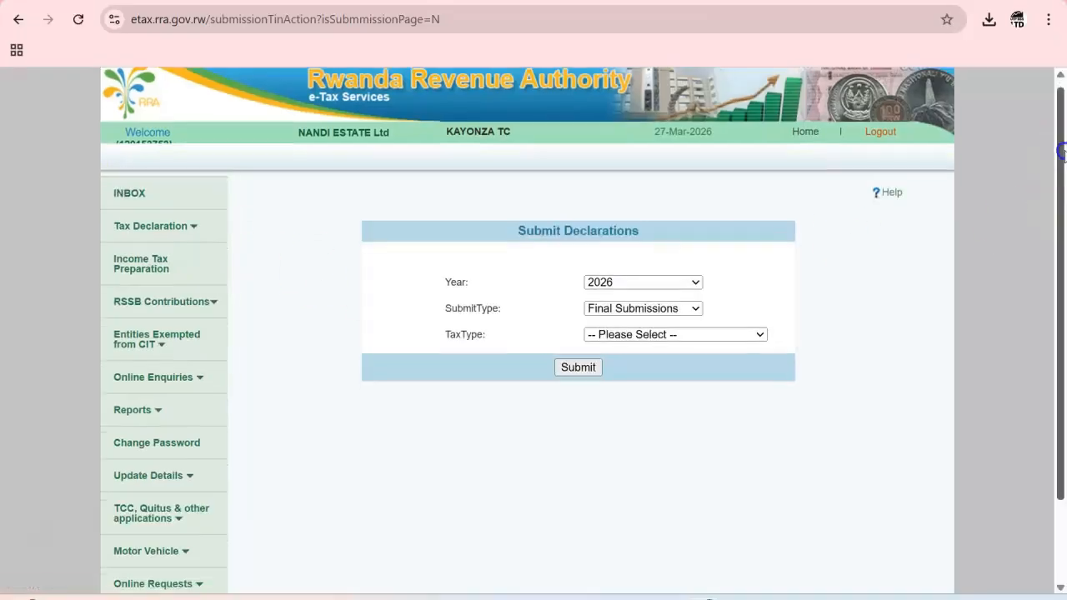
{"action": "scroll", "coordinate": [647, 173], "scroll_direction": "down", "scroll_amount": 2}
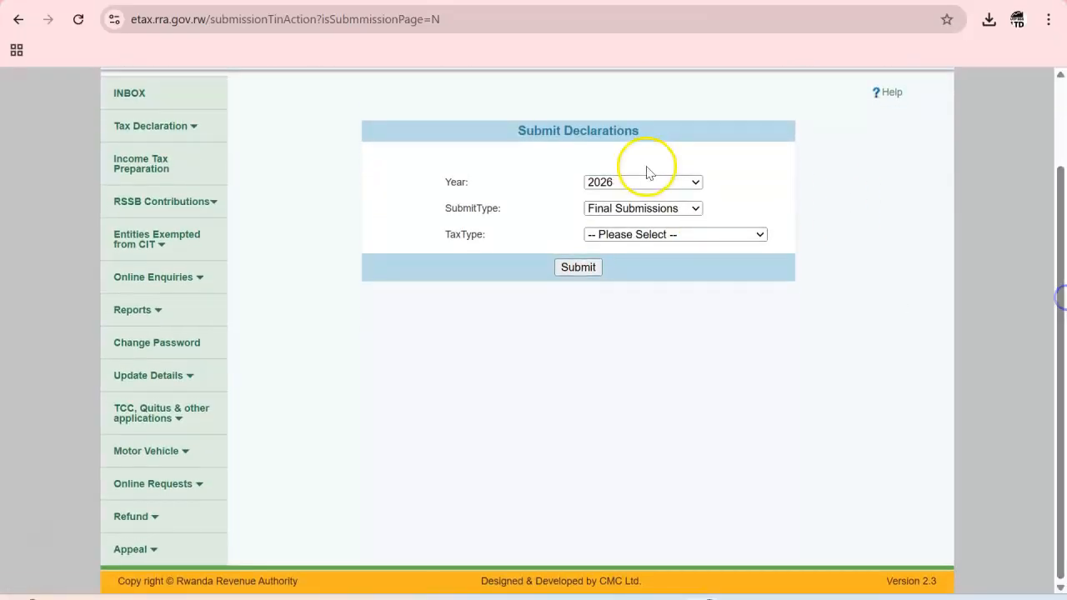
{"action": "left_click", "coordinate": [695, 183]}
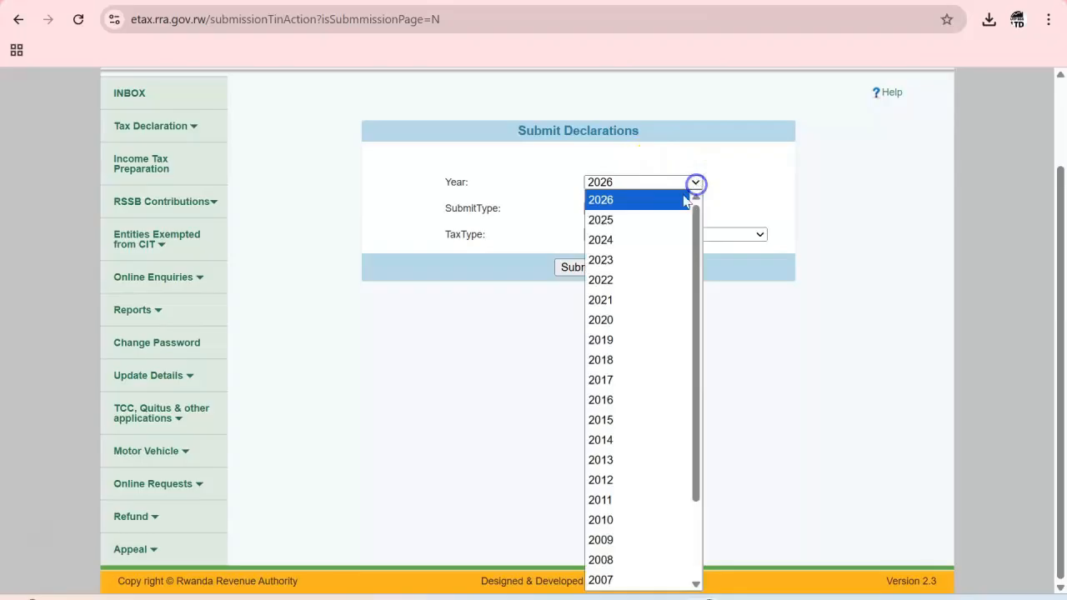
{"action": "left_click", "coordinate": [606, 240]}
{"action": "left_click", "coordinate": [615, 209]}
{"action": "left_click", "coordinate": [625, 244]}
{"action": "left_click", "coordinate": [615, 235]}
{"action": "left_click", "coordinate": [628, 270]}
{"action": "left_click", "coordinate": [579, 267]}
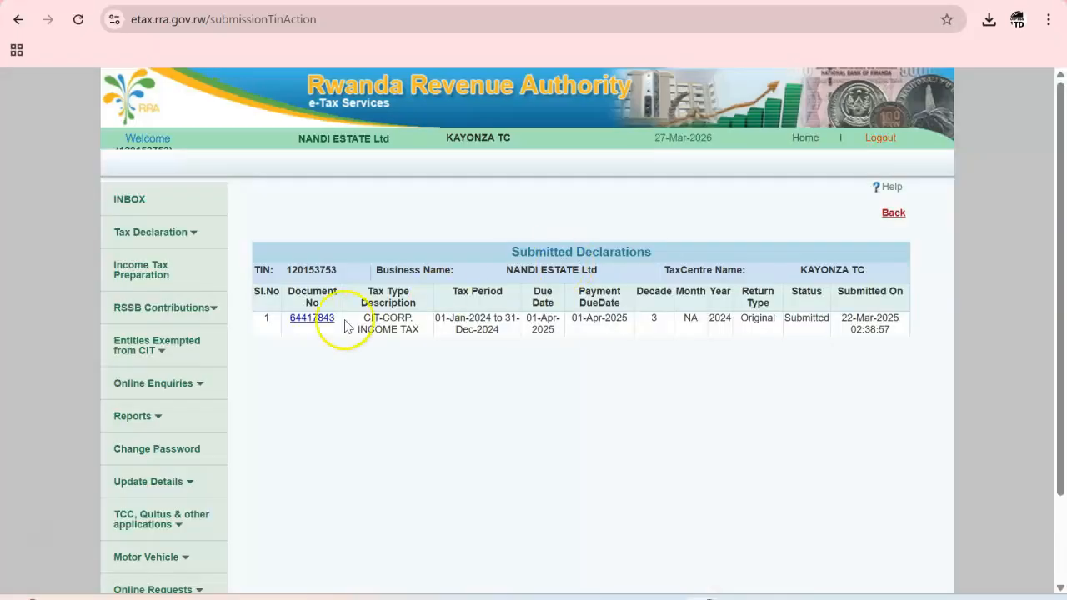
Step: Open the annexures of the submitted 2024 CIT declaration and download its Company representative annexure
{"action": "left_click", "coordinate": [307, 320]}
{"action": "left_click_drag", "start_coordinate": [1051, 214], "coordinate": [1064, 310]}
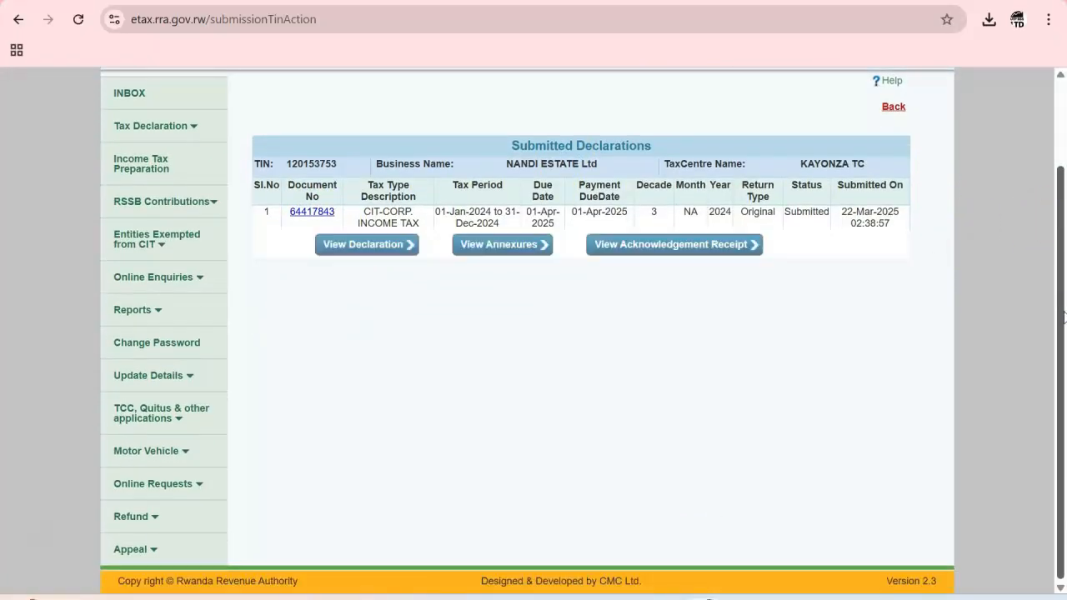
{"action": "left_click", "coordinate": [511, 249]}
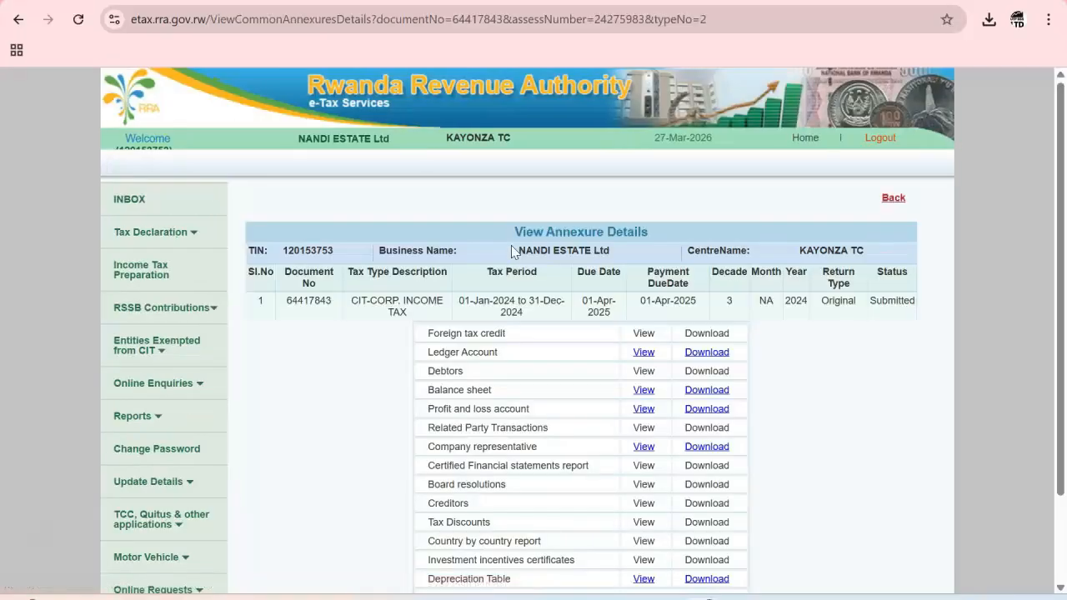
{"action": "left_click", "coordinate": [1061, 212]}
{"action": "left_click_drag", "start_coordinate": [1061, 213], "coordinate": [1063, 323]}
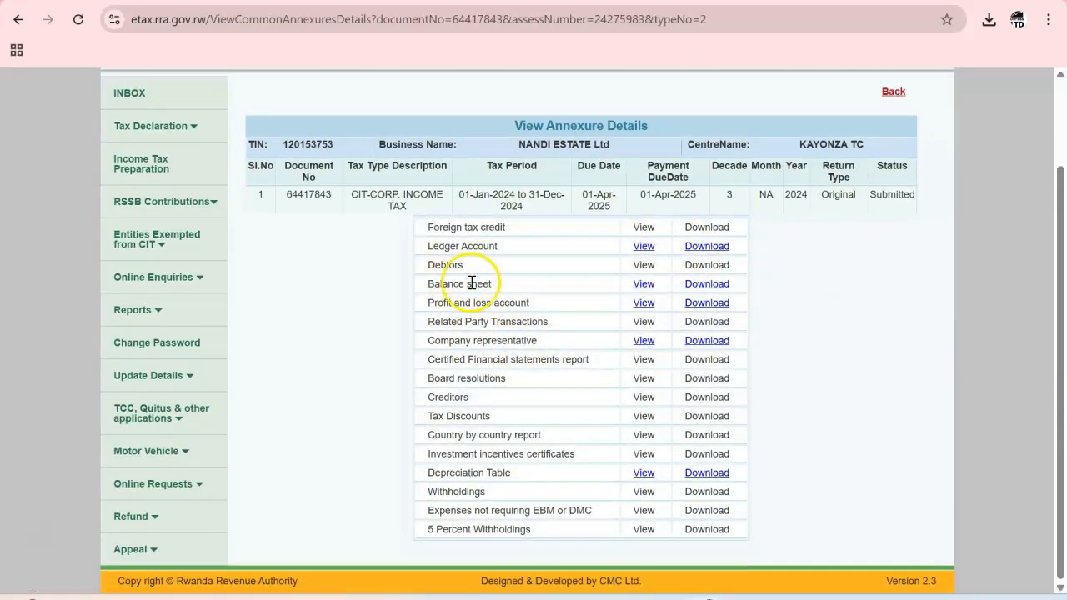
{"action": "left_click", "coordinate": [706, 348]}
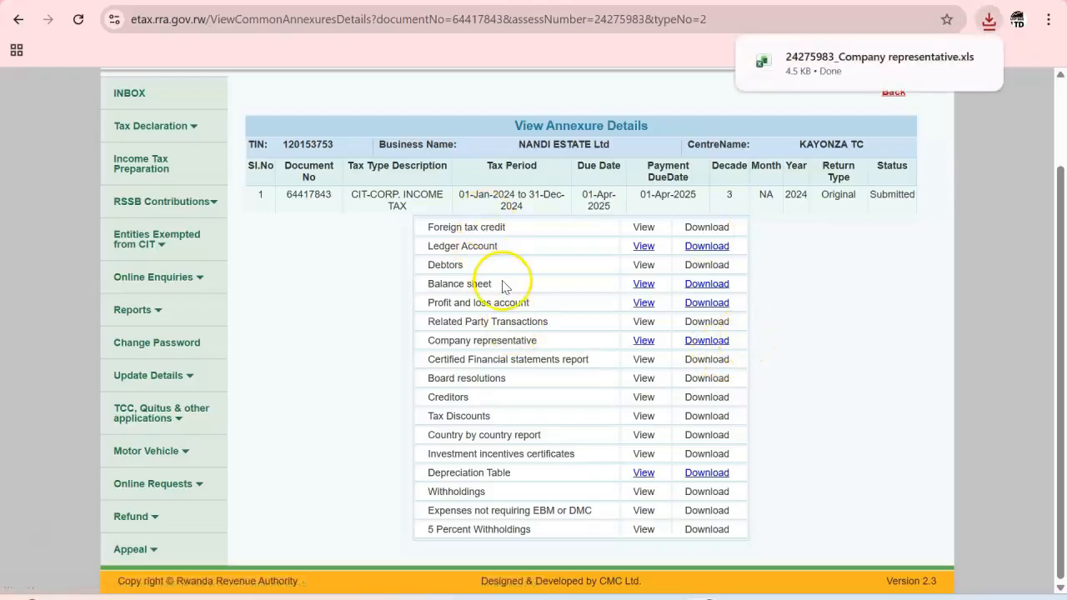
Step: Return to the e-Tax home page and download the CIT annexure template CITRealAnnexure_ver7 from 2023.xlsm
{"action": "left_click", "coordinate": [892, 102]}
{"action": "left_click", "coordinate": [892, 101]}
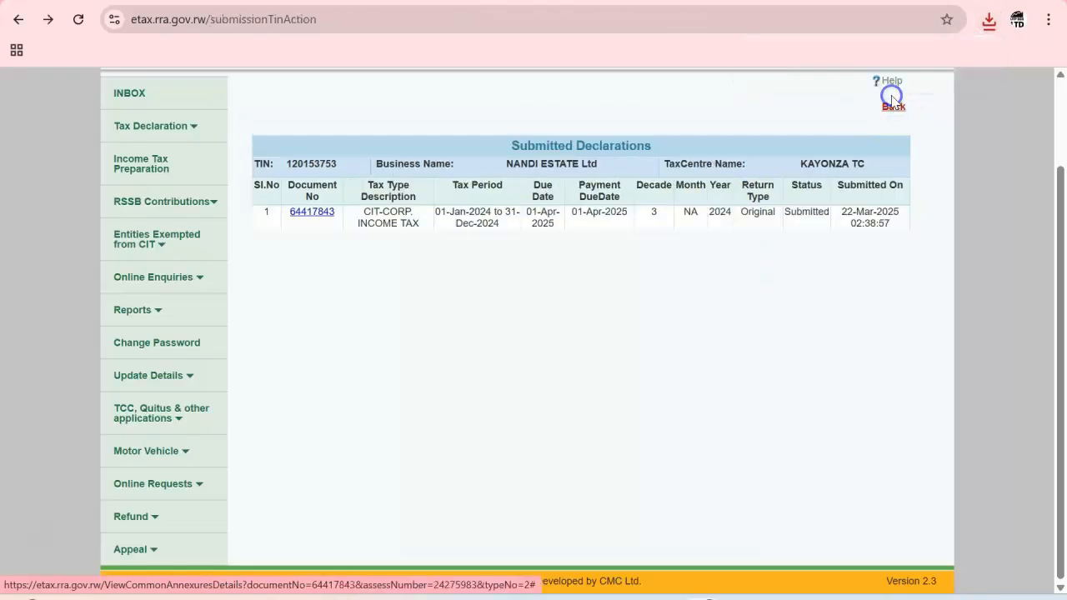
{"action": "left_click_drag", "start_coordinate": [1060, 283], "coordinate": [1064, 129]}
{"action": "left_click", "coordinate": [807, 139]}
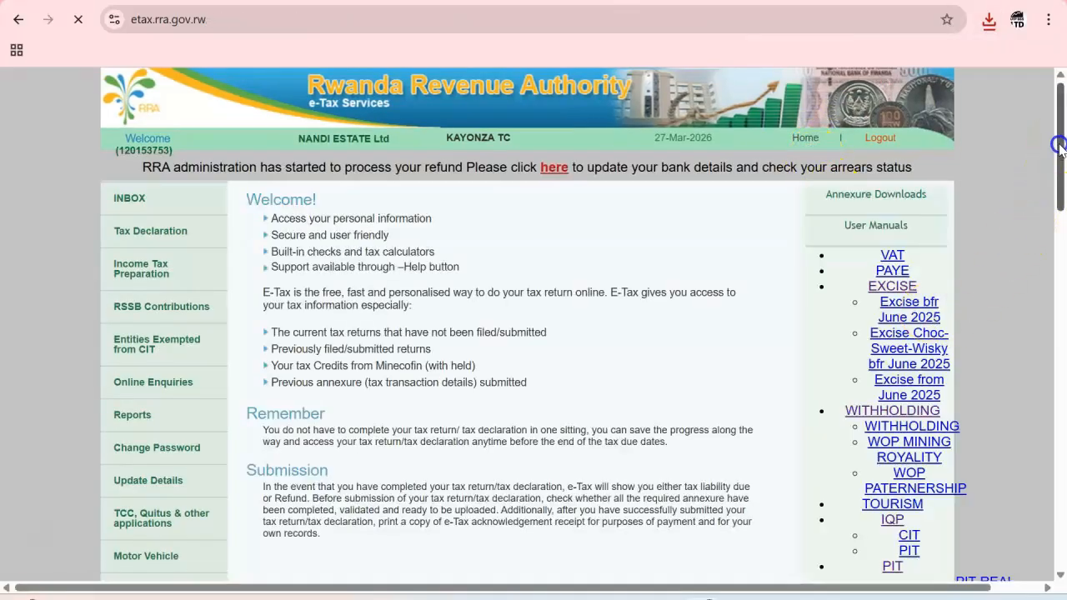
{"action": "mouse_move", "coordinate": [940, 190]}
{"action": "mouse_move", "coordinate": [737, 290]}
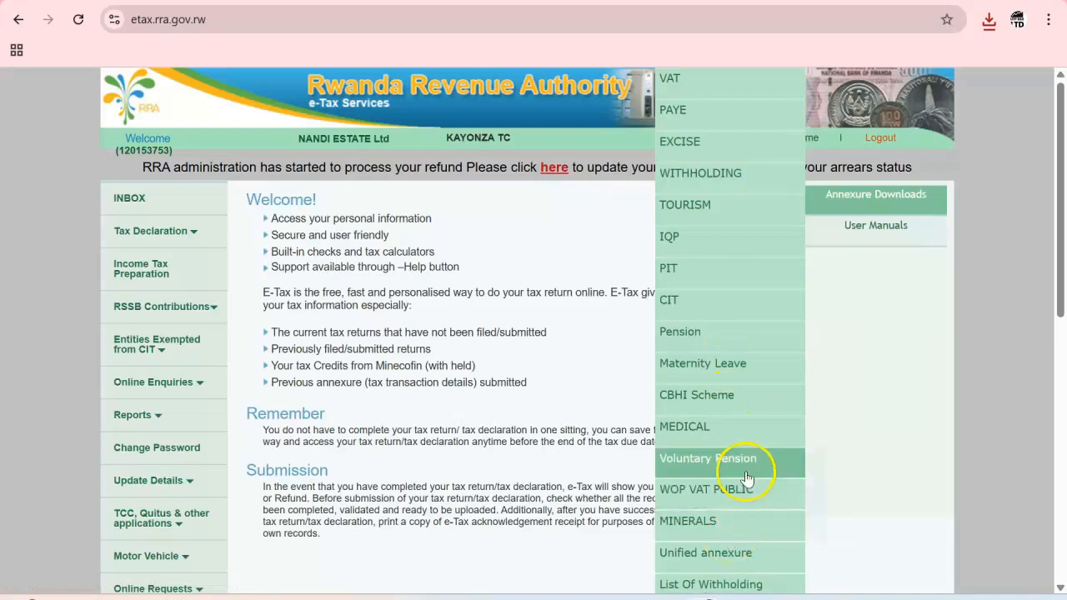
{"action": "mouse_move", "coordinate": [691, 285]}
{"action": "mouse_move", "coordinate": [688, 308]}
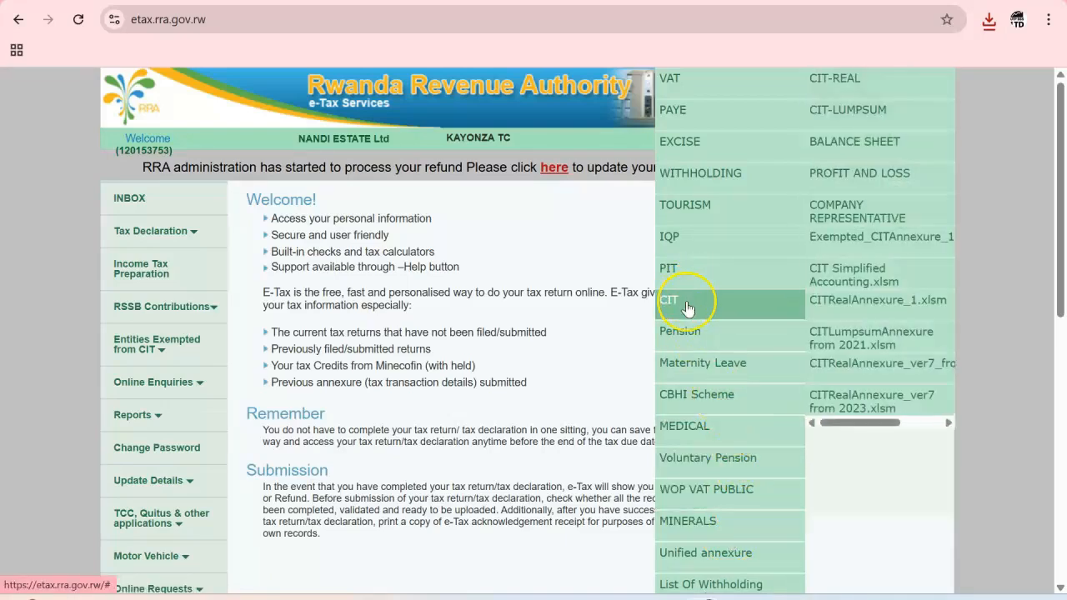
{"action": "left_click", "coordinate": [869, 404]}
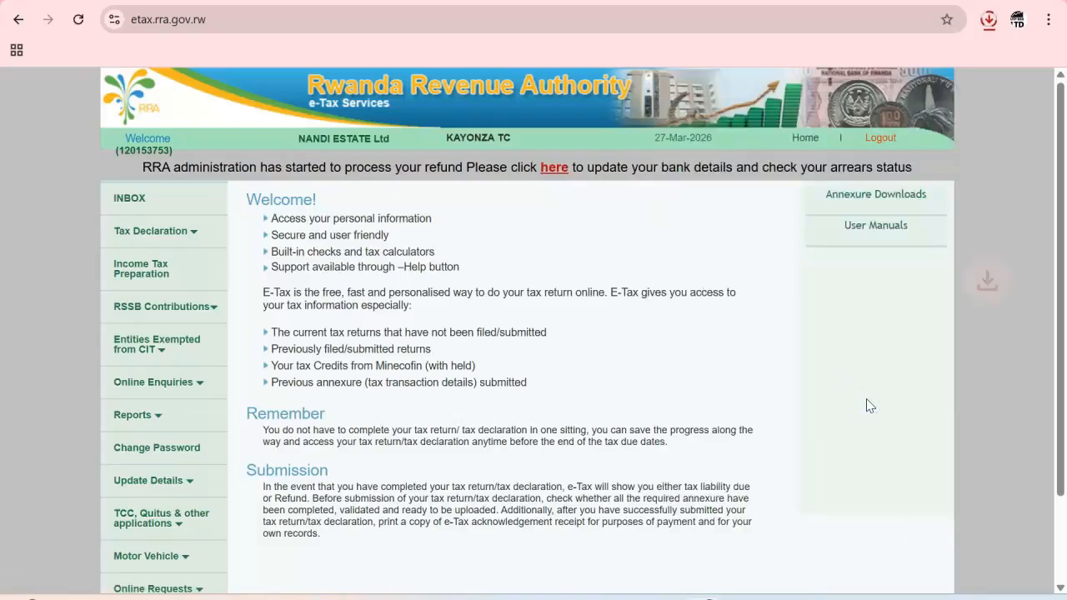